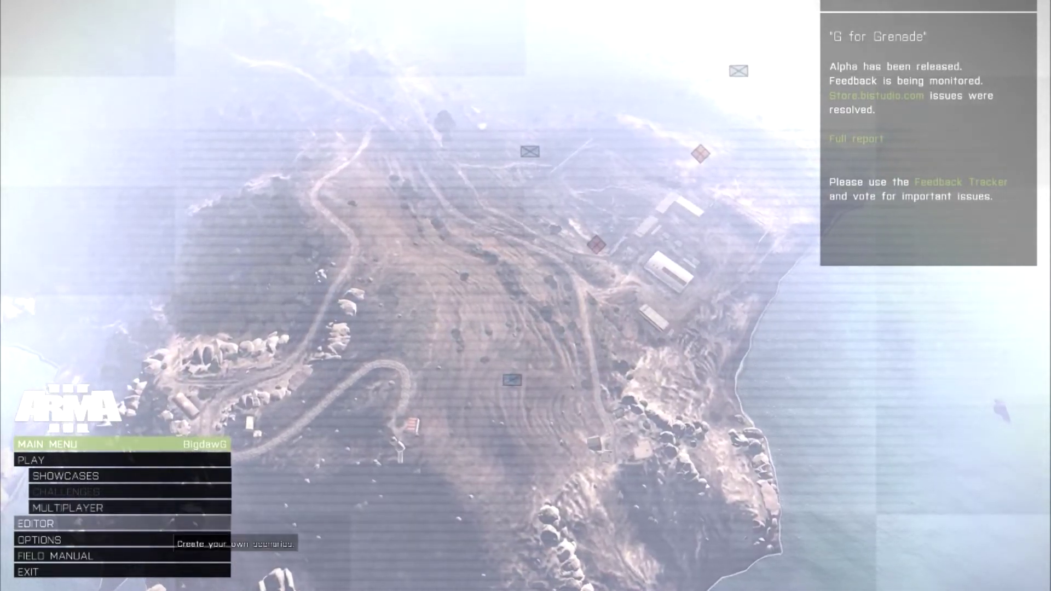
Open the scenario editor and place a player-controlled BLUFOR Marksman on the airfield west of Stratis Air Base's southern buildings
left_click(180, 525)
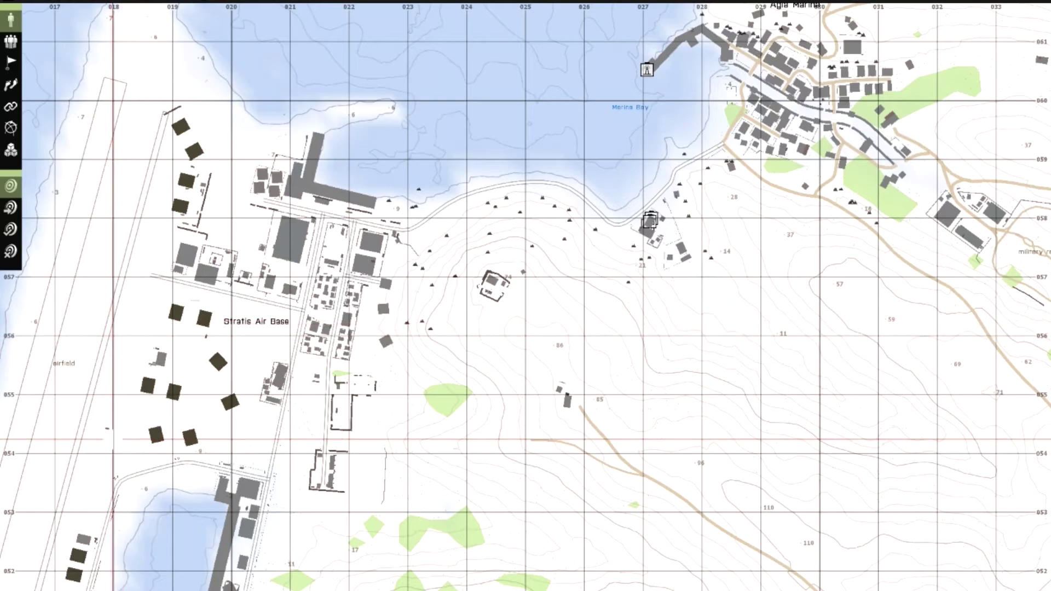
double_click(114, 439)
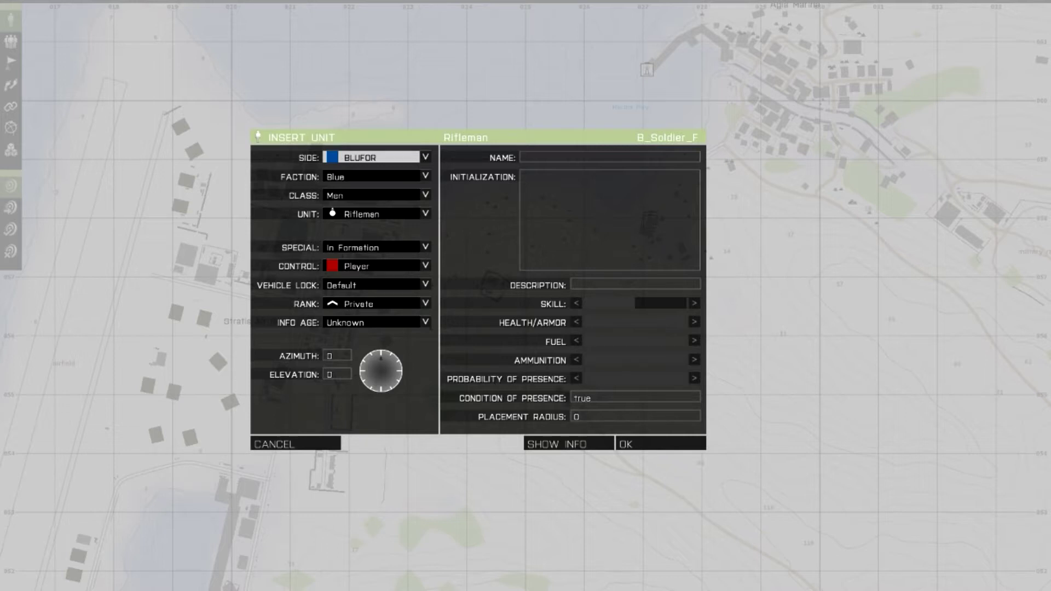
left_click(377, 213)
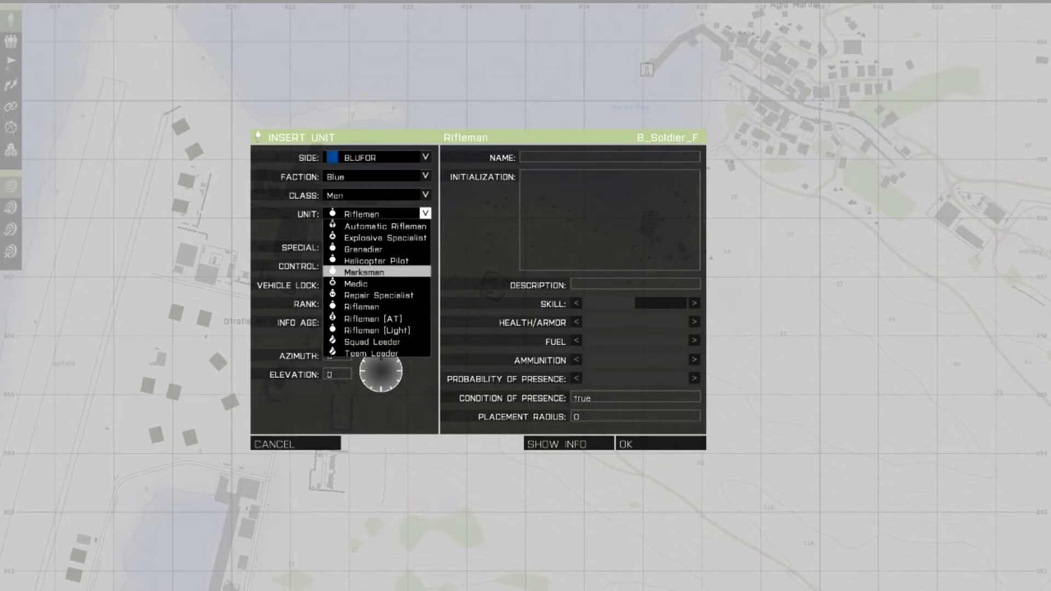
left_click(362, 270)
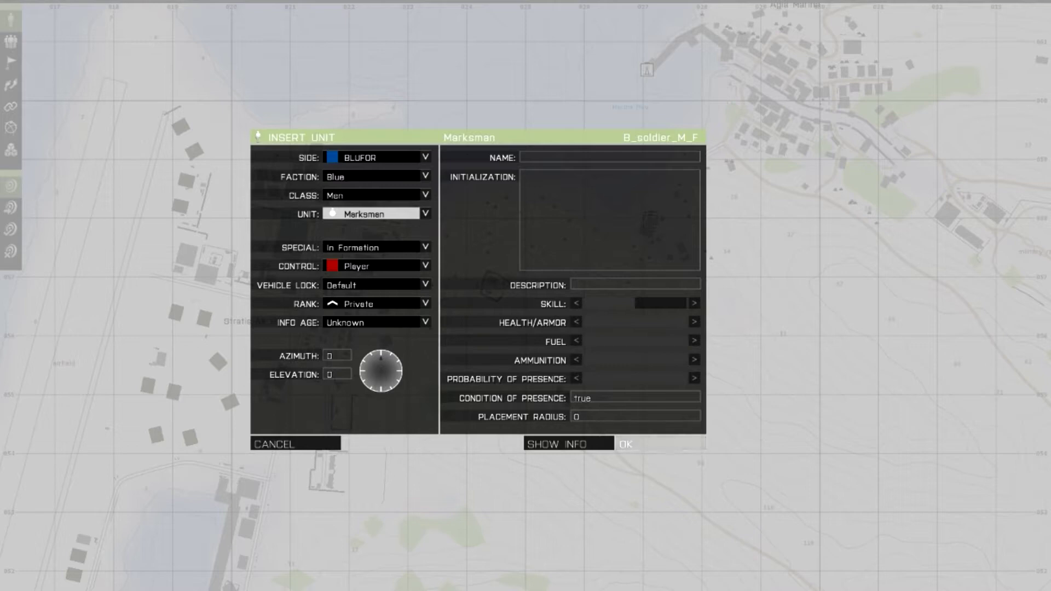
left_click(655, 444)
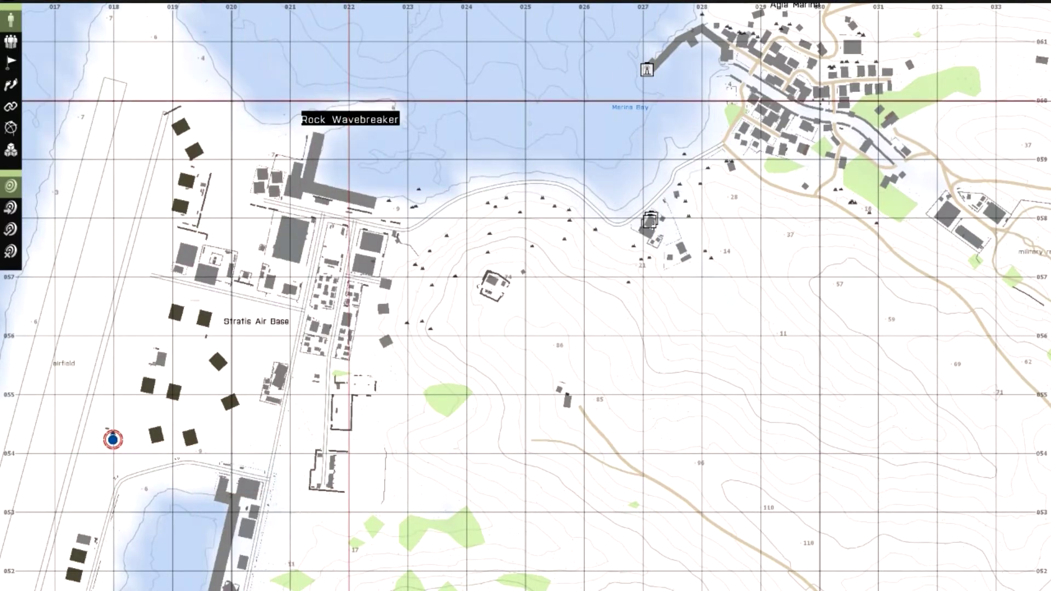
Preview the scenario, switching the camera to third person and back to first person
left_click(412, 2)
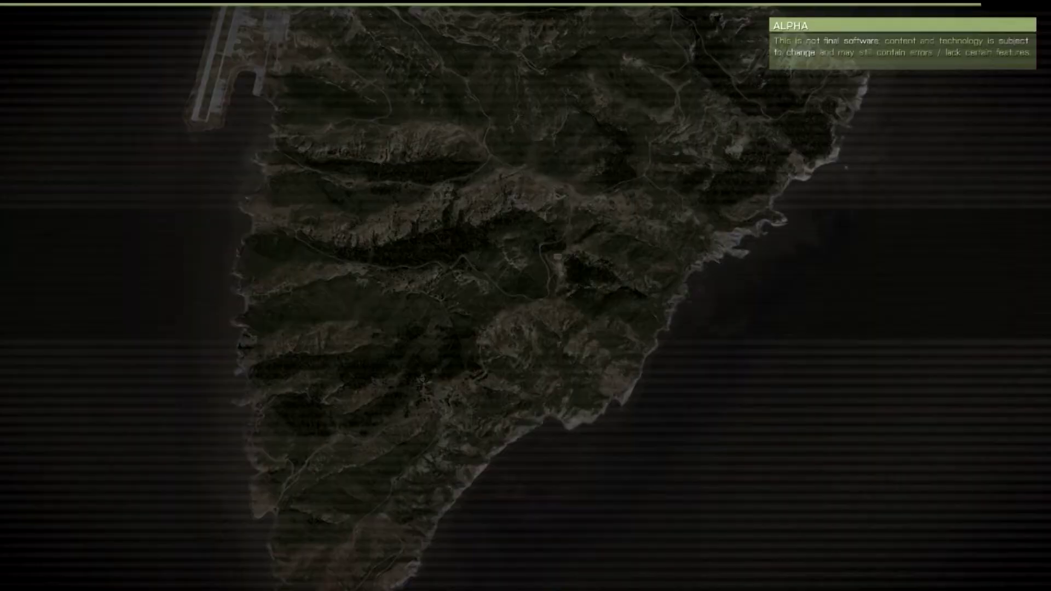
key("KP_Enter")
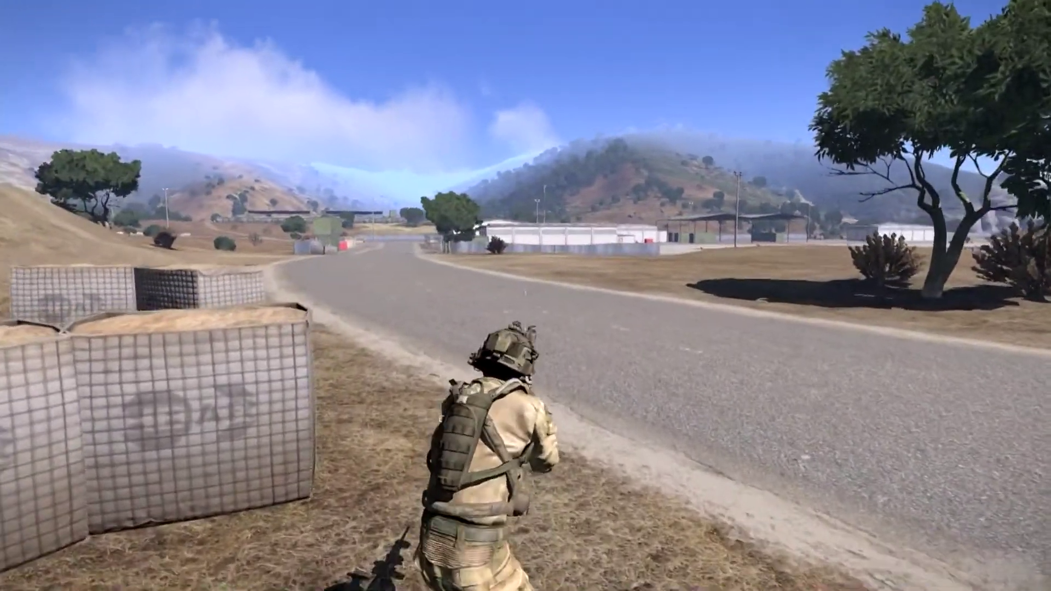
key("KP_Enter")
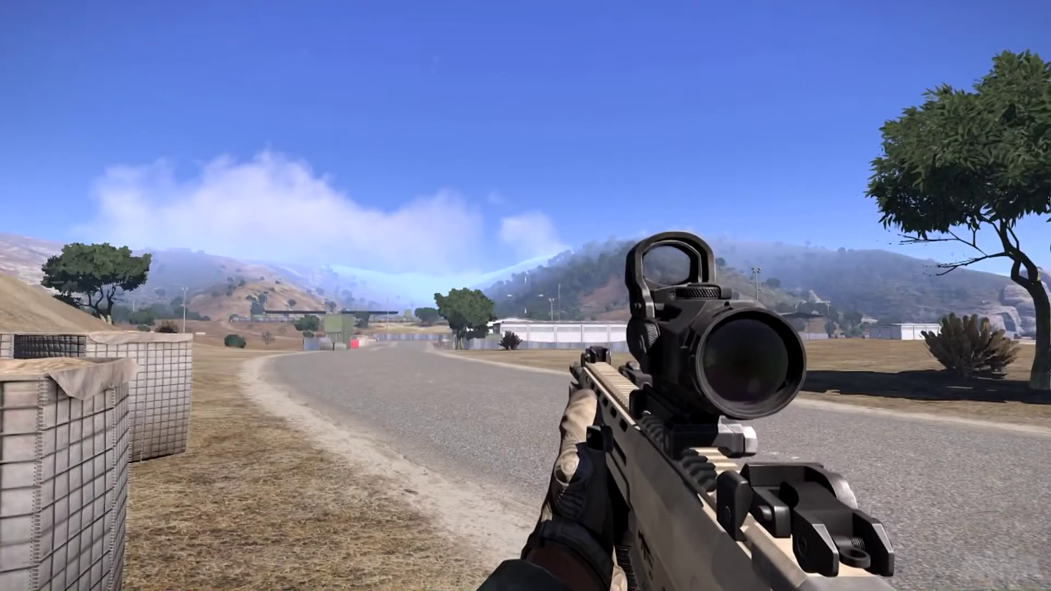
Pause the scenario and set the display resolution to 1920×1200×32 in the video options
key("Escape")
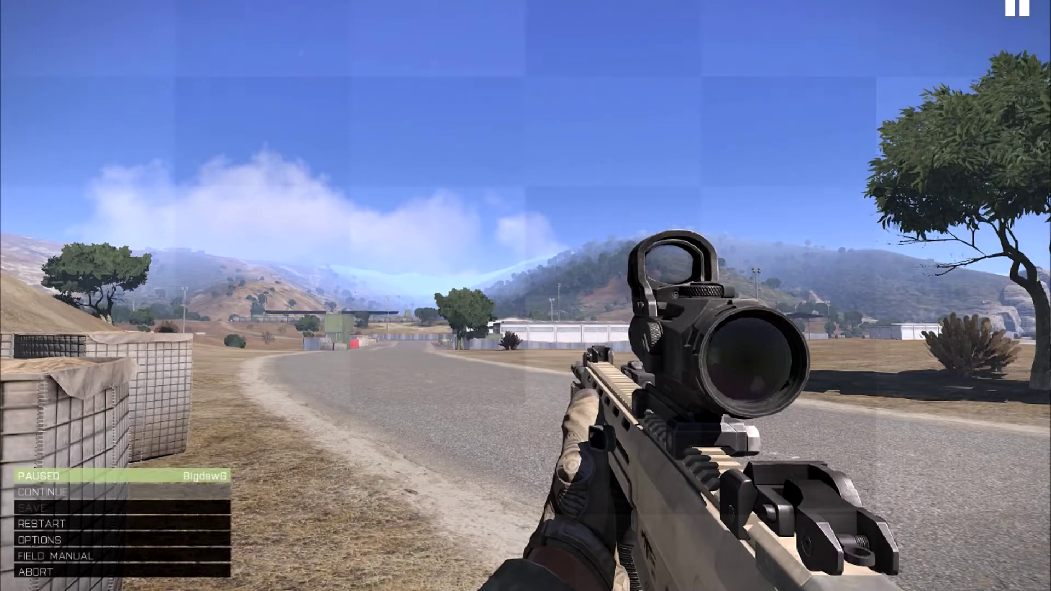
left_click(74, 539)
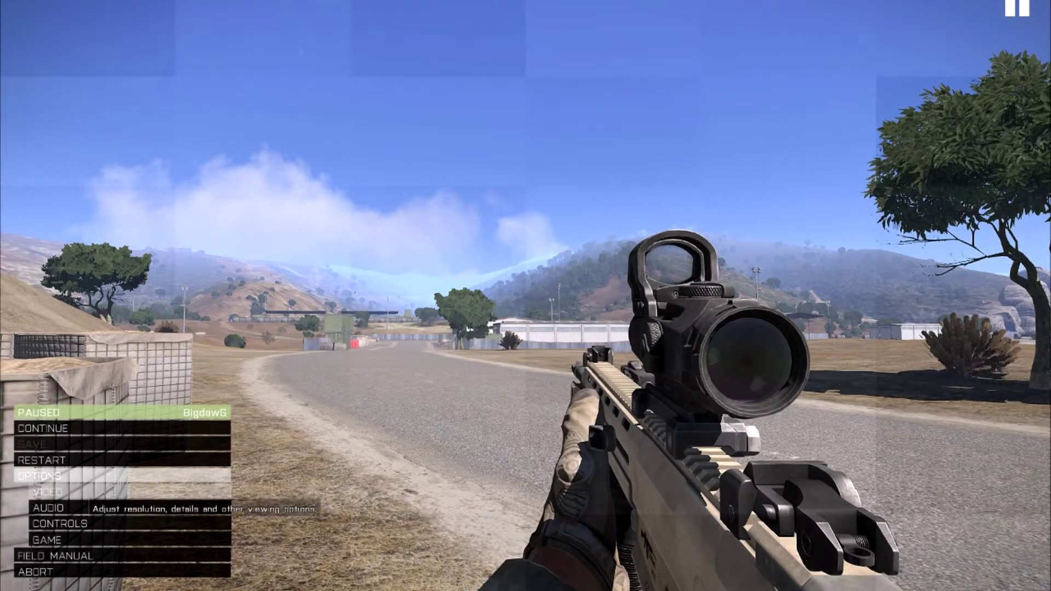
left_click(79, 492)
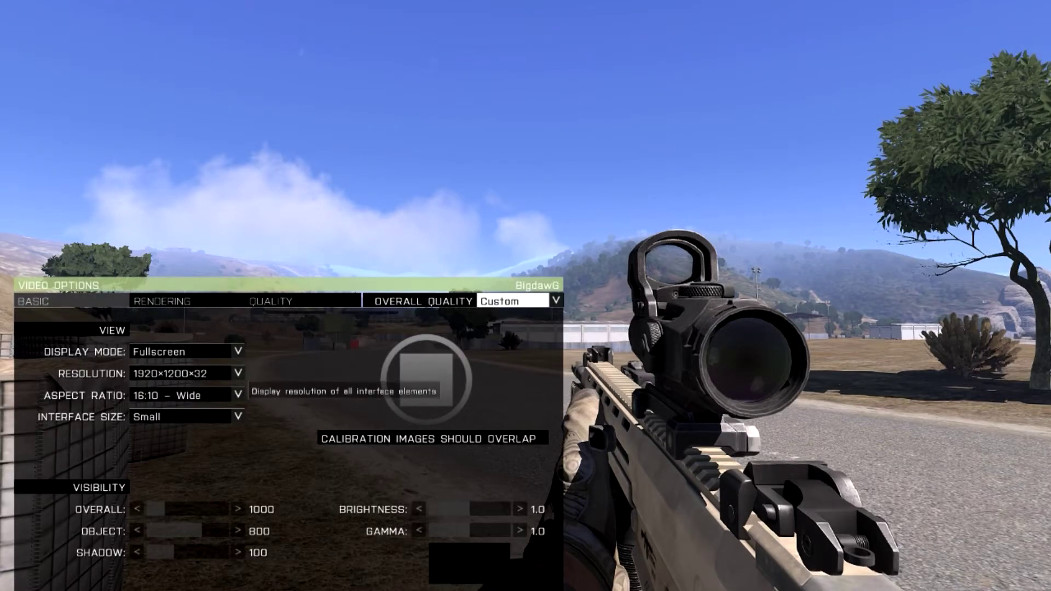
left_click(238, 373)
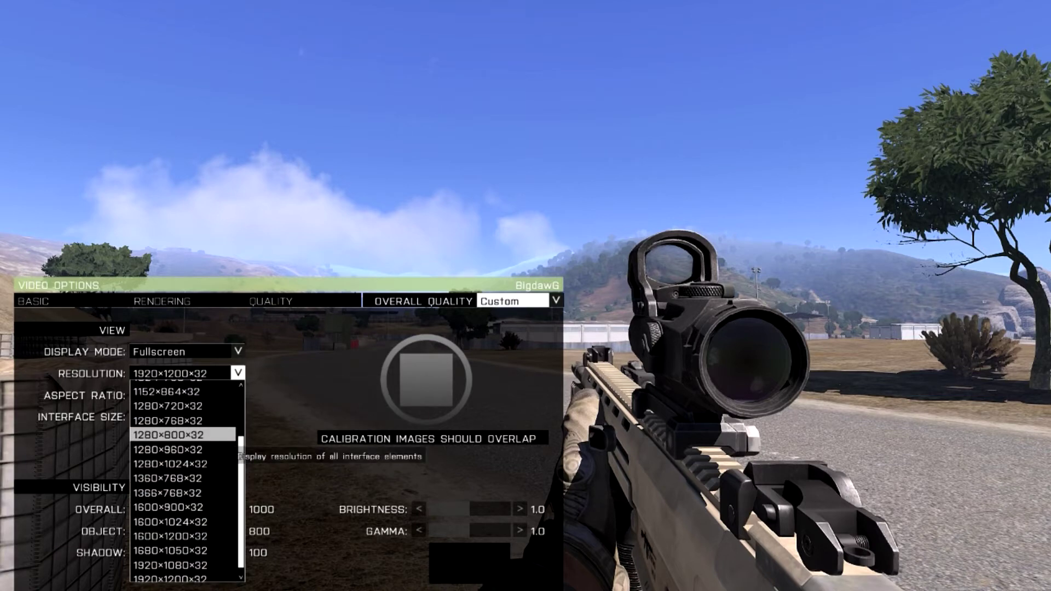
left_click(189, 578)
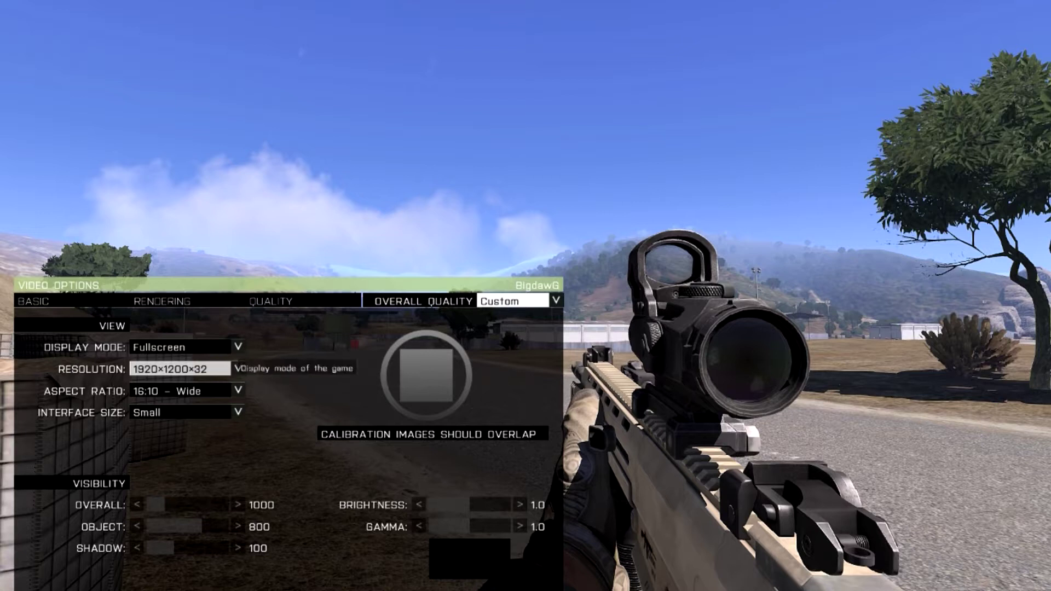
Check the available display modes, then try the Normal interface size and restore it to Small
left_click(238, 347)
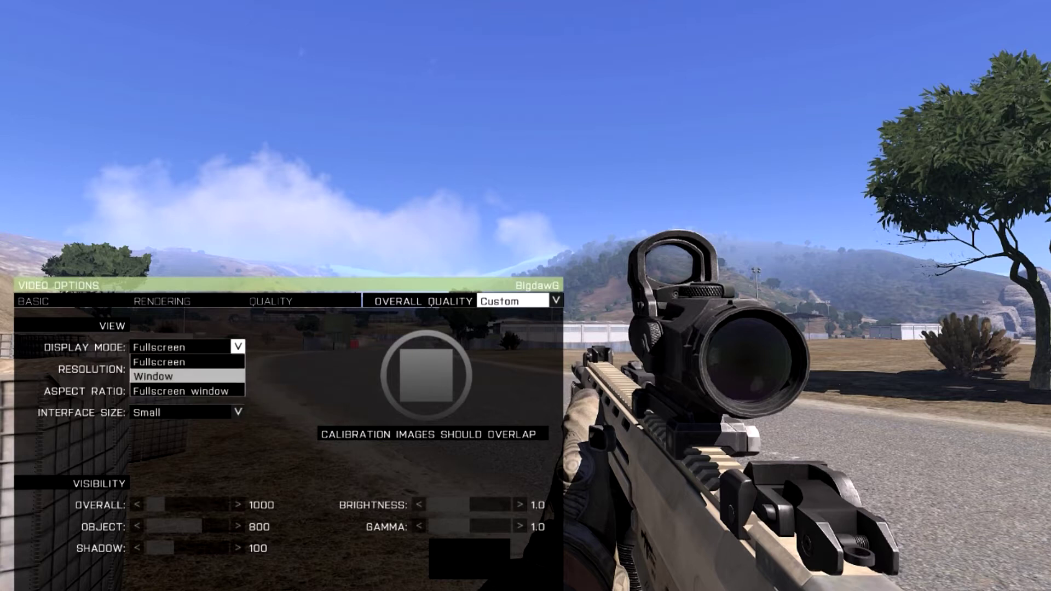
left_click(237, 347)
left_click(237, 412)
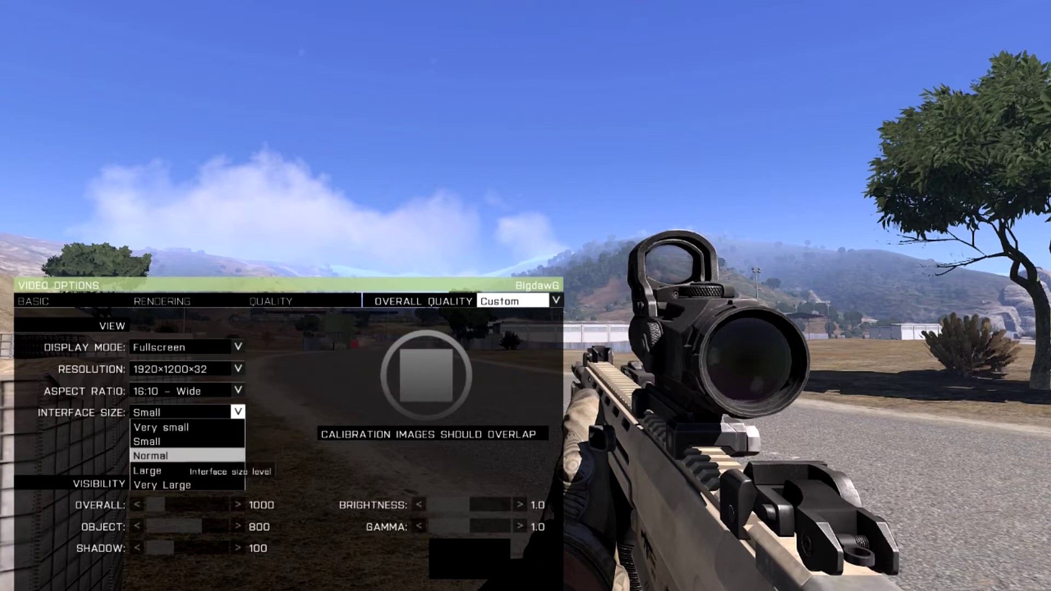
left_click(151, 456)
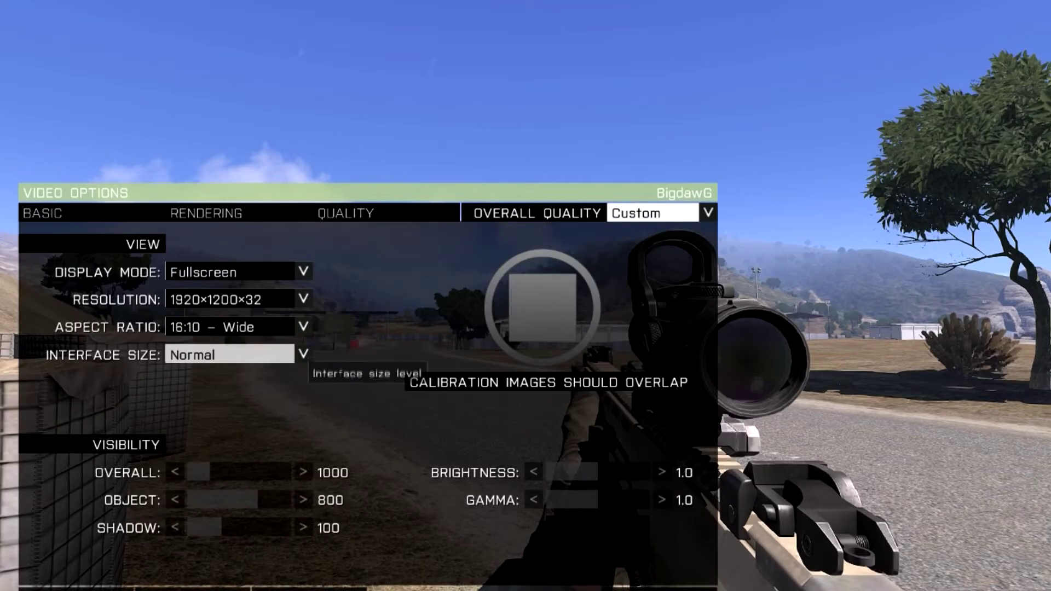
left_click(302, 355)
left_click(186, 391)
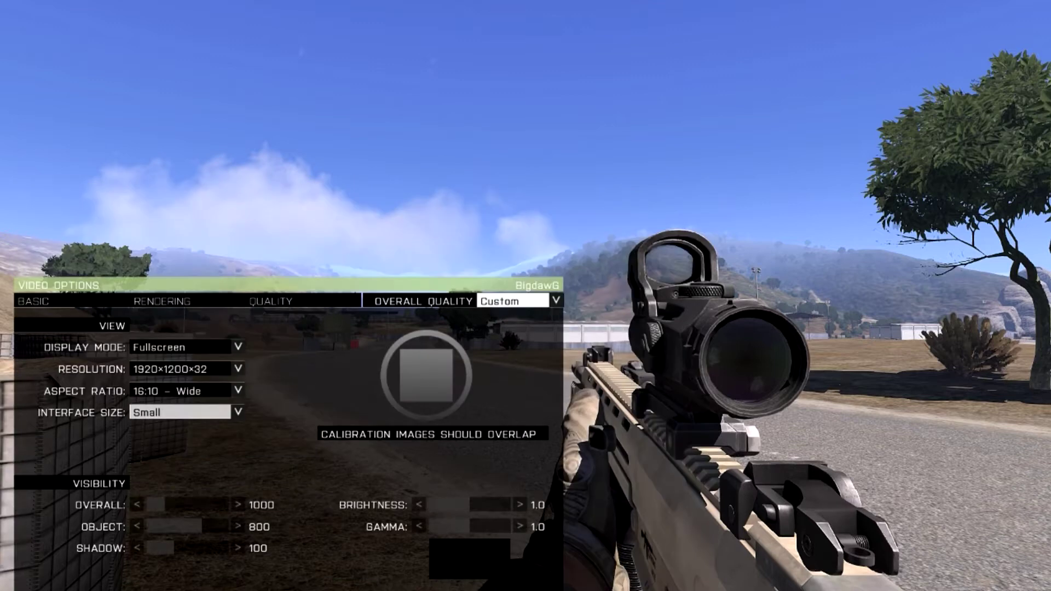
Try the 12:3 Triple Head aspect ratio and restore 16:10 Wide
left_click(238, 389)
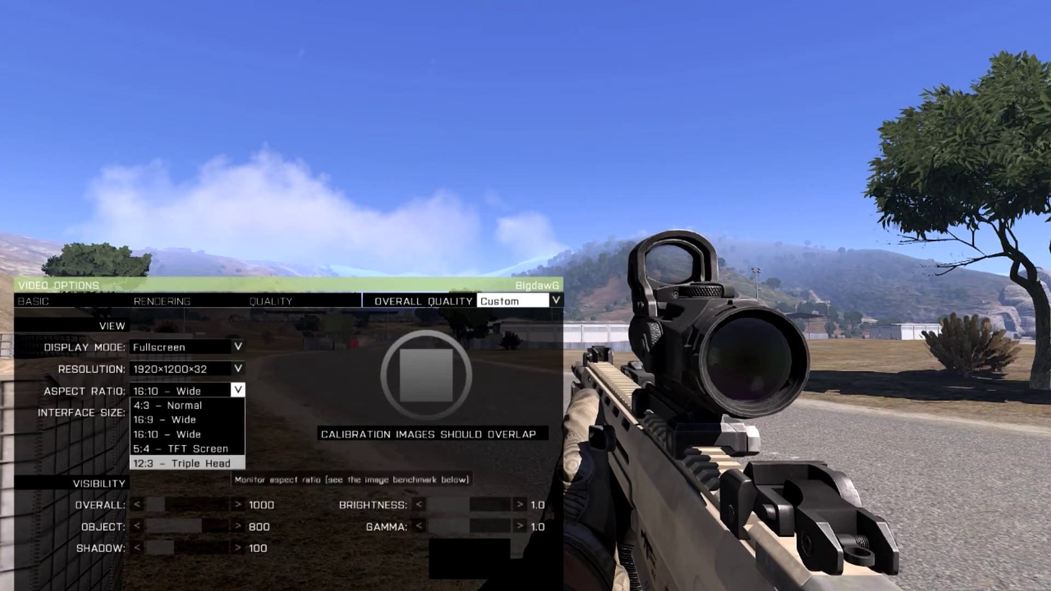
left_click(180, 463)
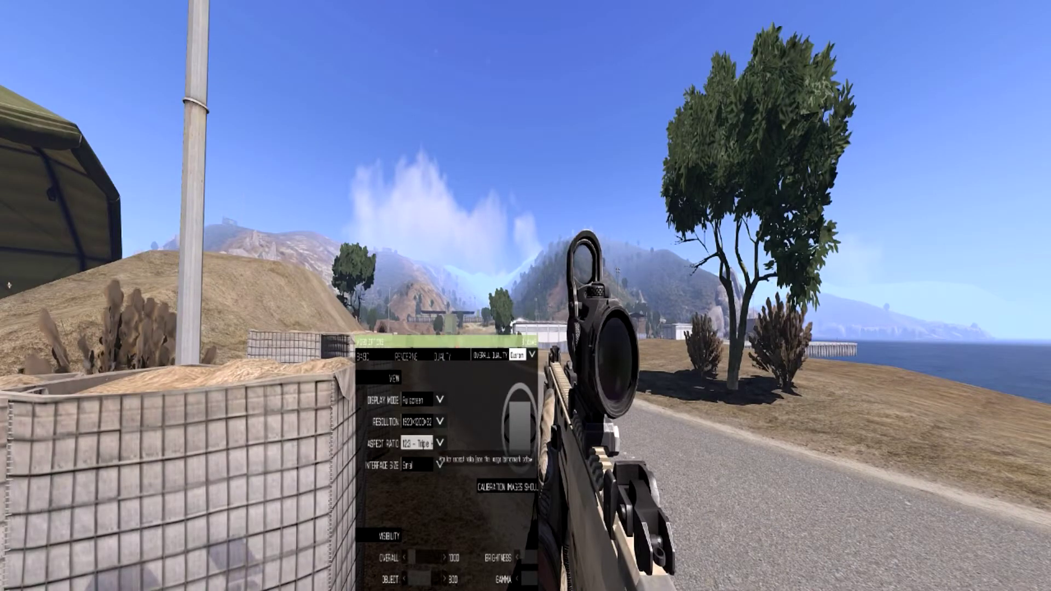
left_click(440, 443)
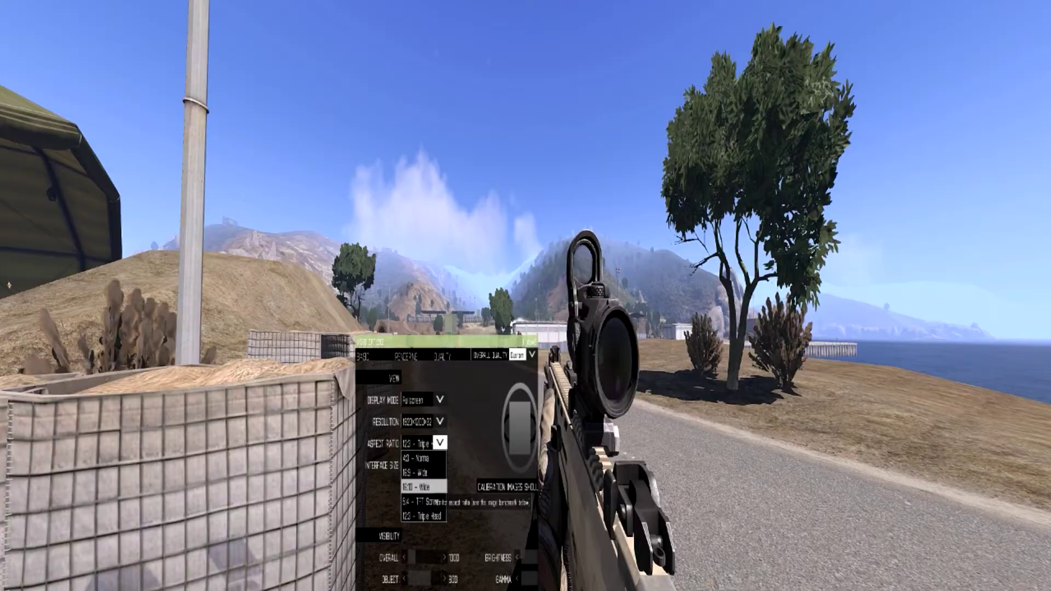
left_click(425, 487)
Try the 16:9 Wide aspect ratio, restore 16:10 Wide and return to the running scenario
left_click(238, 391)
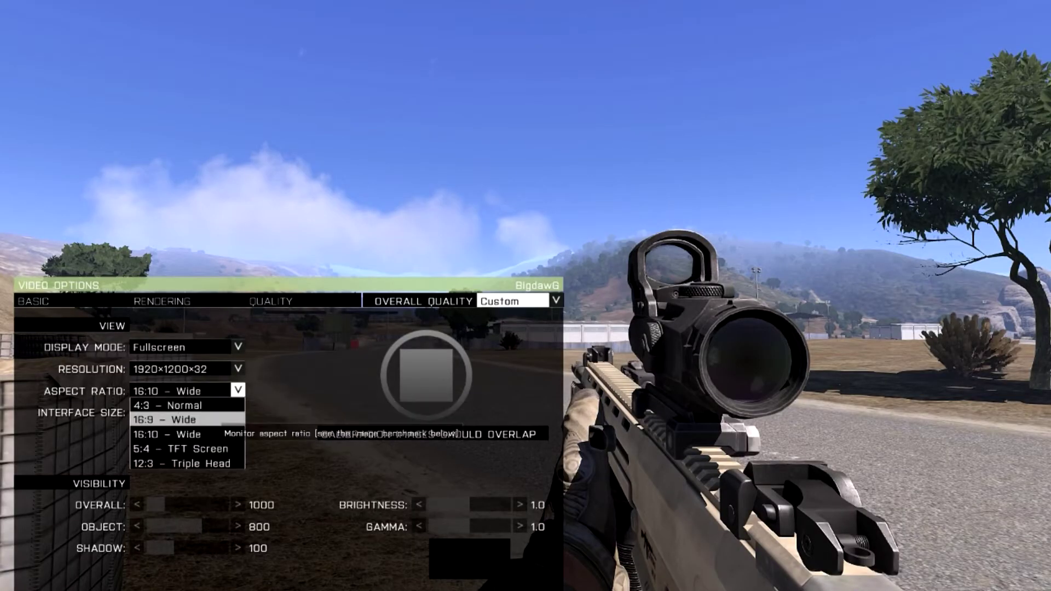
left_click(164, 418)
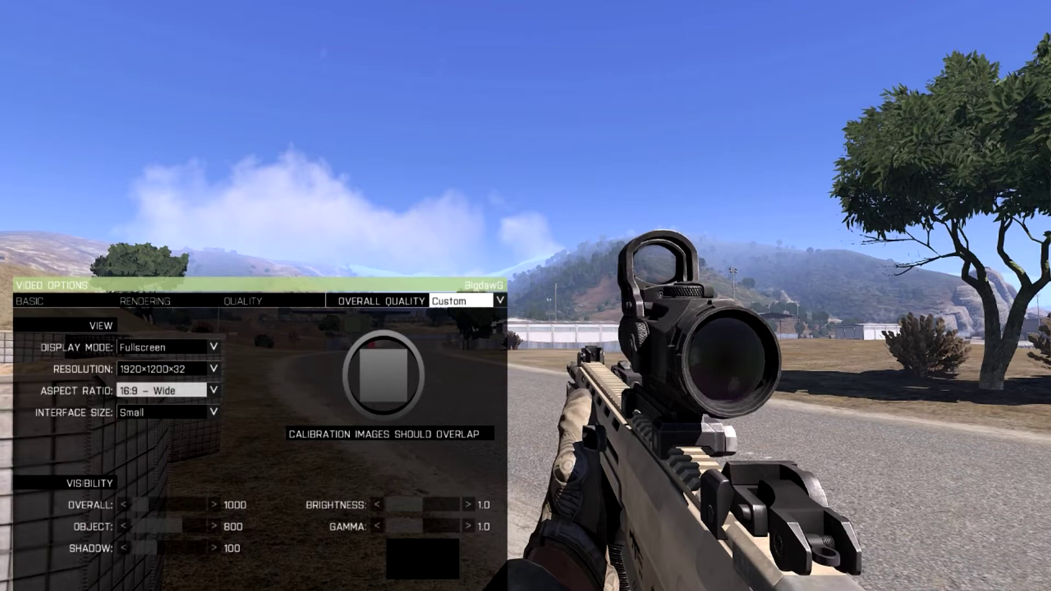
left_click(214, 390)
left_click(142, 434)
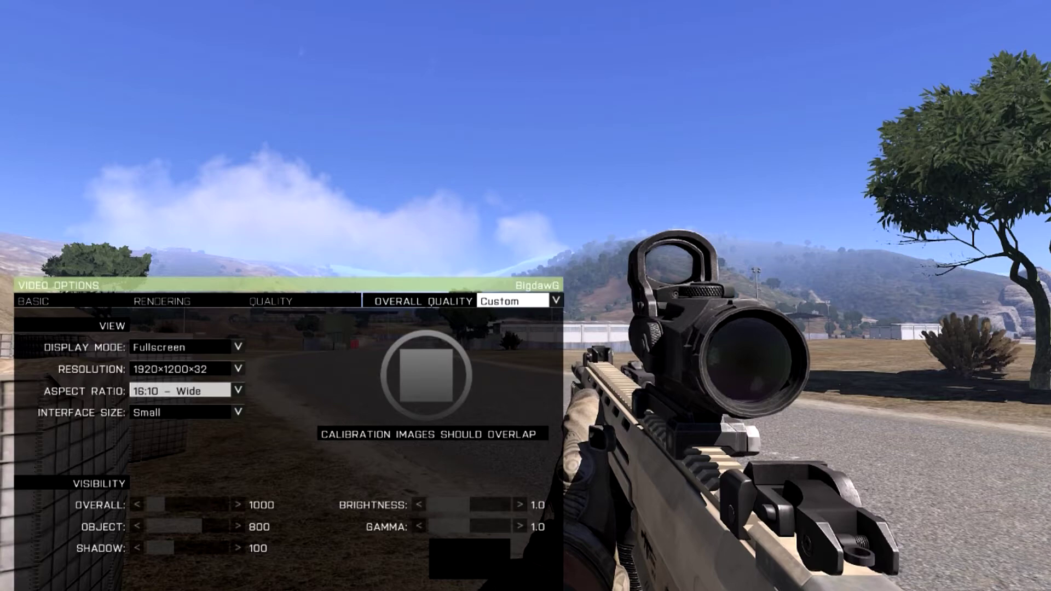
key("Escape")
Pause again, reopen the video options, and try overall visibility distances up to 2545 before setting 1595
key("Escape")
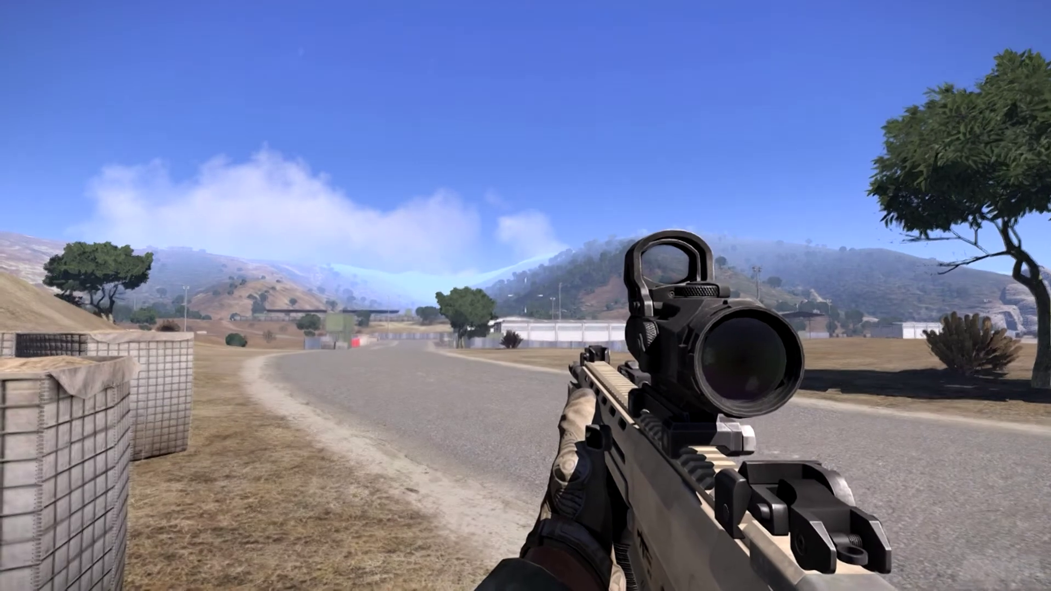
key("Escape")
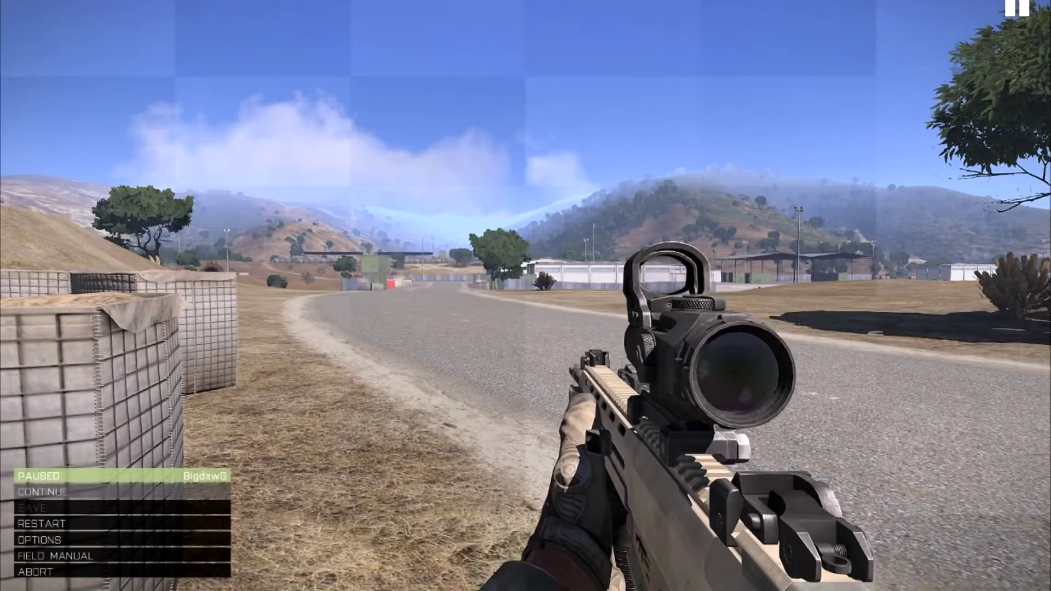
left_click(83, 540)
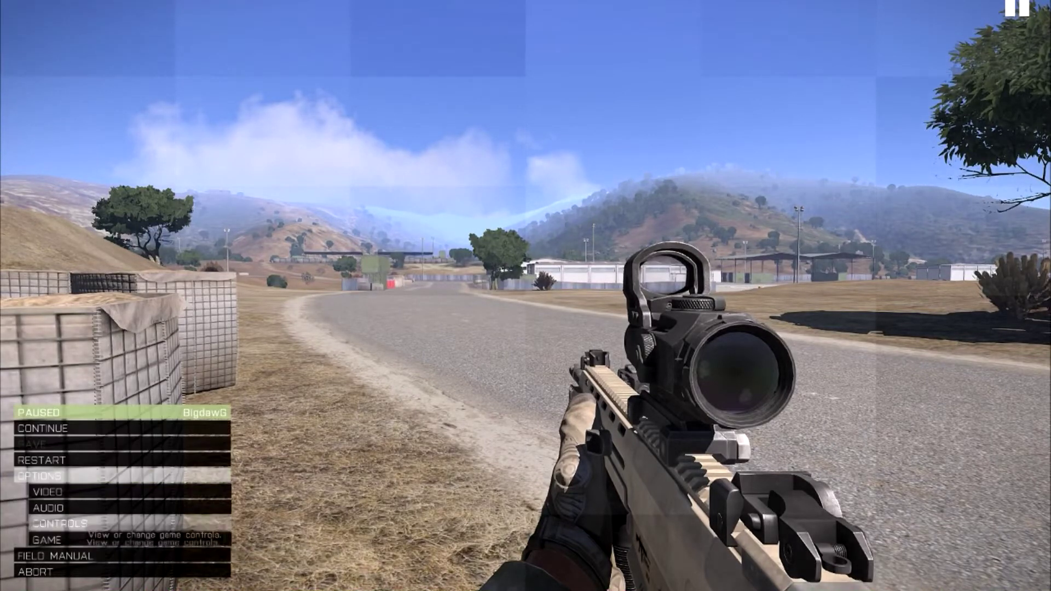
left_click(48, 491)
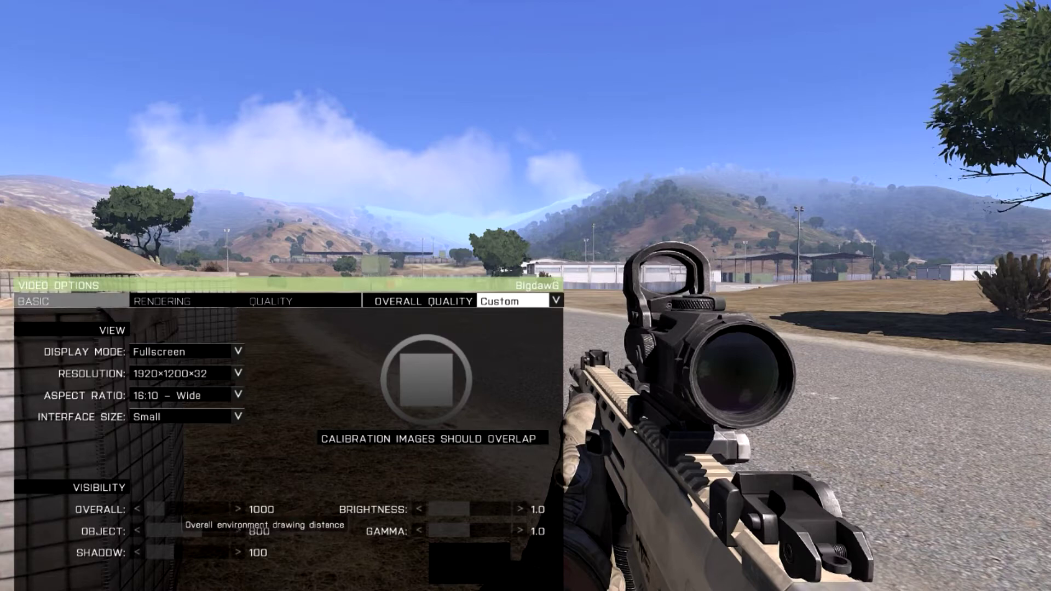
left_click(172, 509)
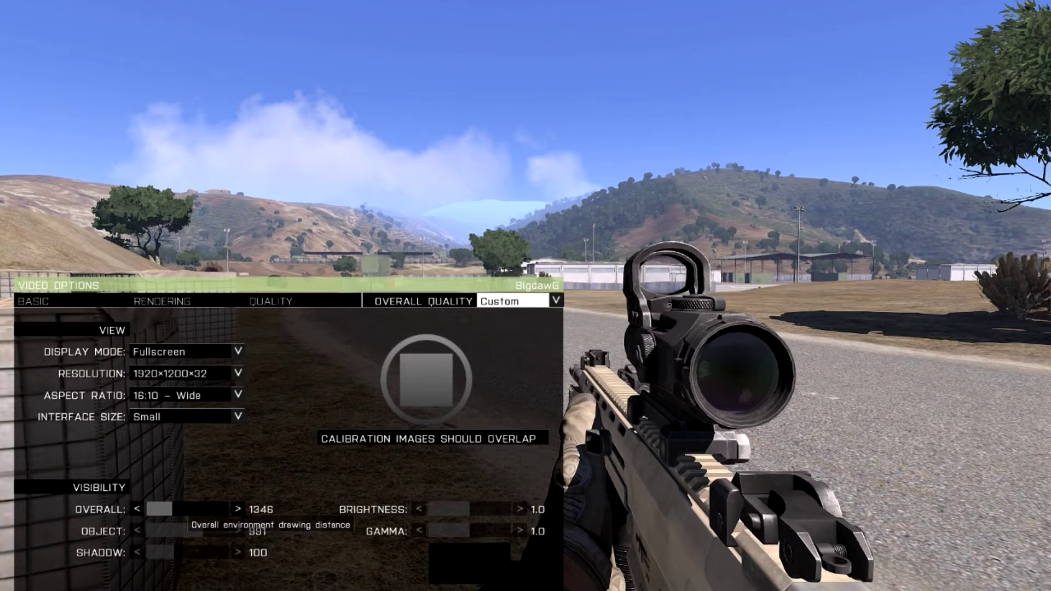
left_click_drag(172, 509, 175, 509)
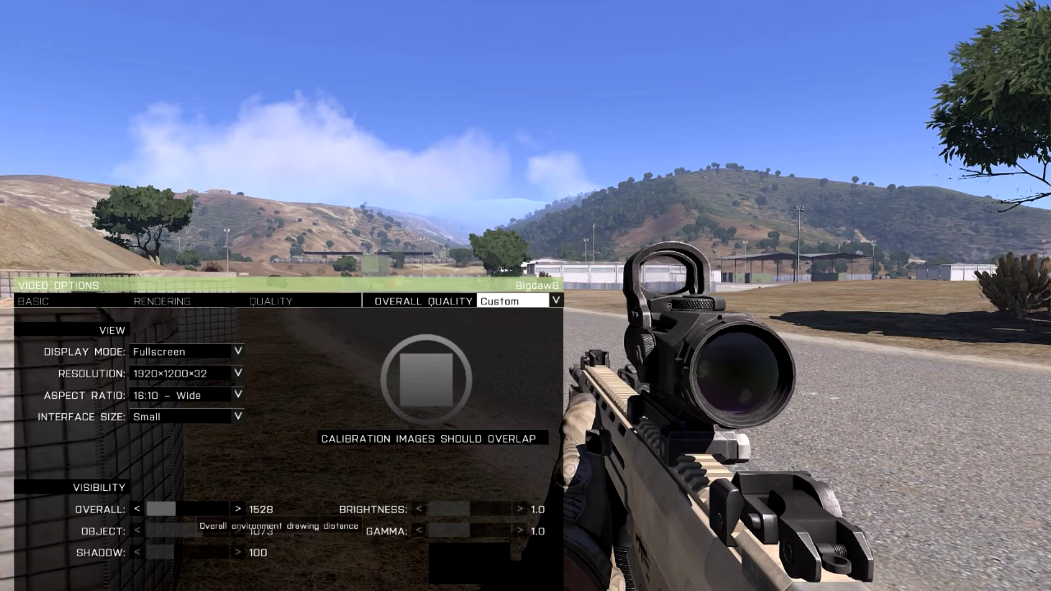
left_click(189, 509)
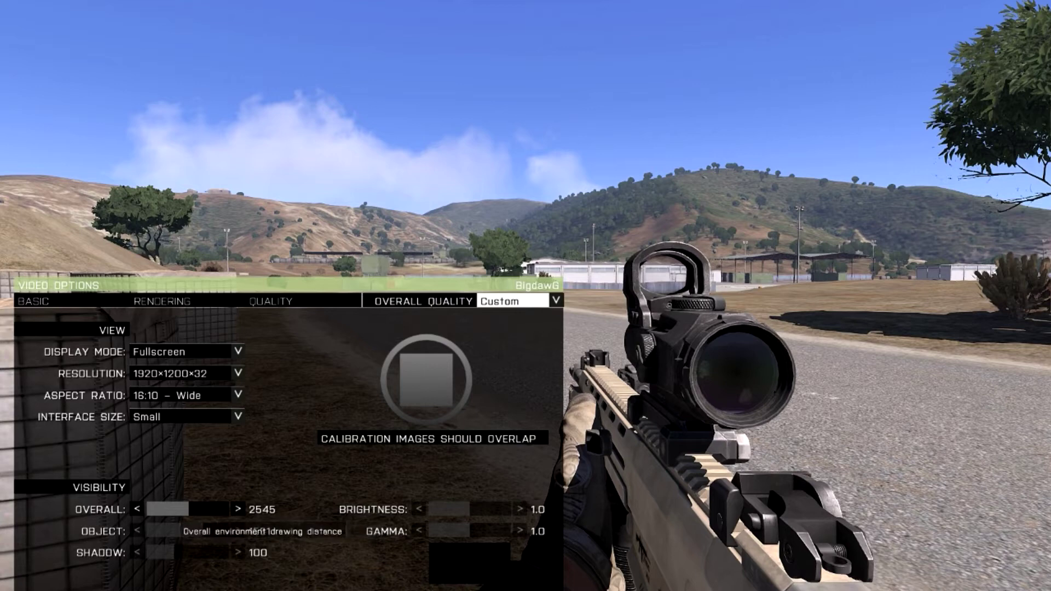
left_click(177, 509)
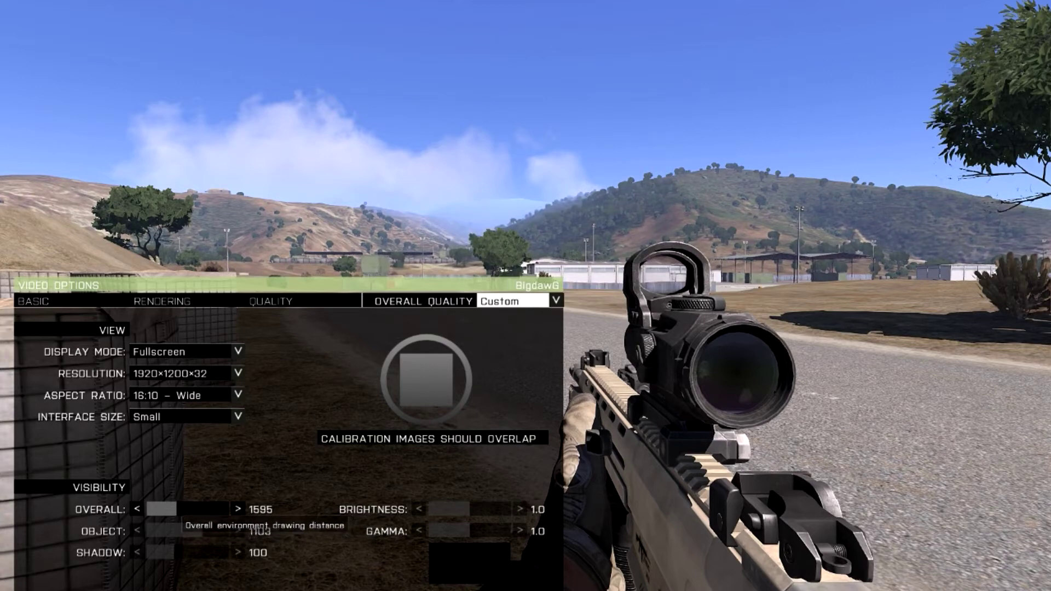
Try an overall visibility of 3730, bring it down to 1374, and set the object visibility to 874
key("Right")
key("Right")
key("Right")
key("Right")
key("Right")
key("Right")
key("Right")
key("Right")
key("Right")
key("Right")
key("Right")
key("Right")
key("Right")
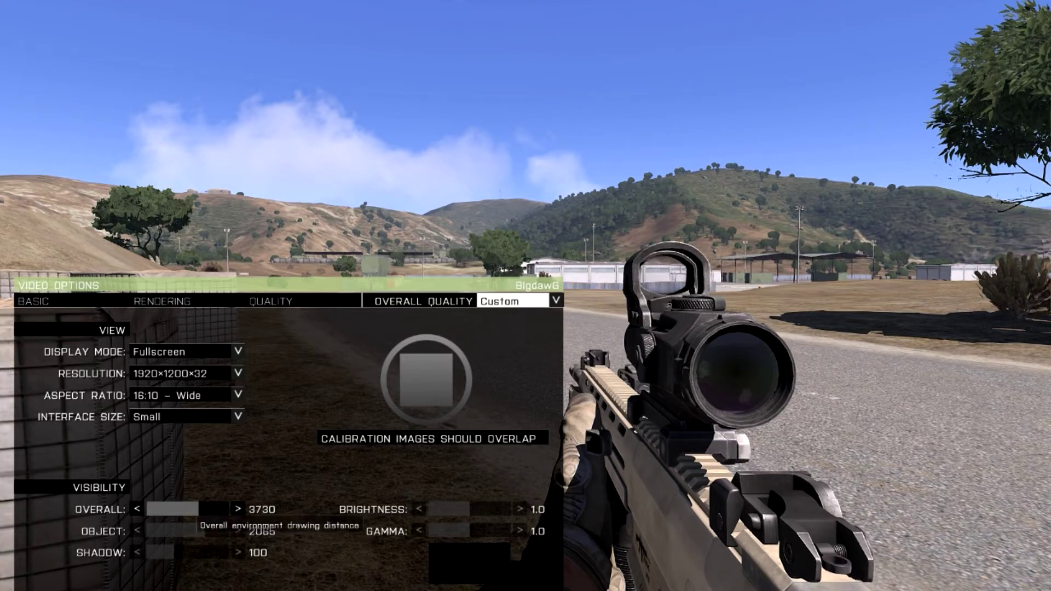
key("Left")
key("Left")
key("Left")
key("Left")
key("Left")
key("Left")
key("Left")
key("Left")
key("Left")
key("Left")
key("Left")
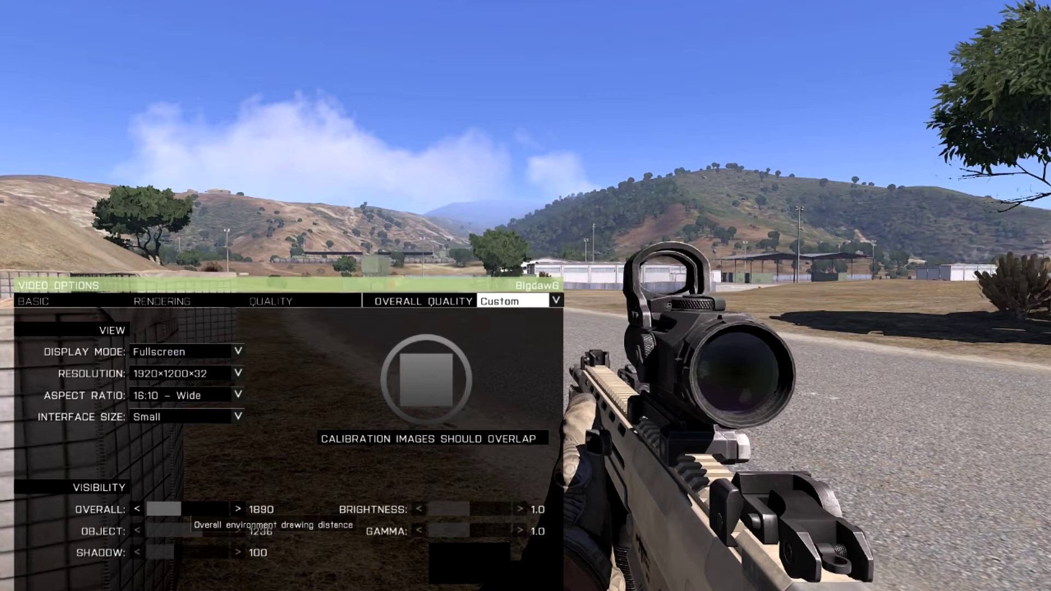
key("Left")
key("Left")
key("Left")
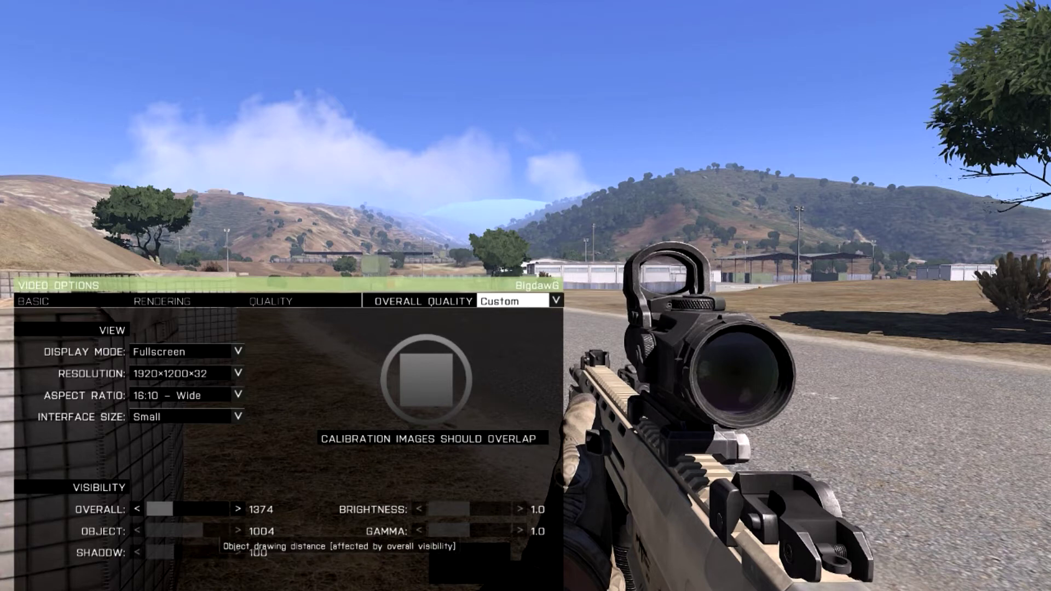
left_click(212, 530)
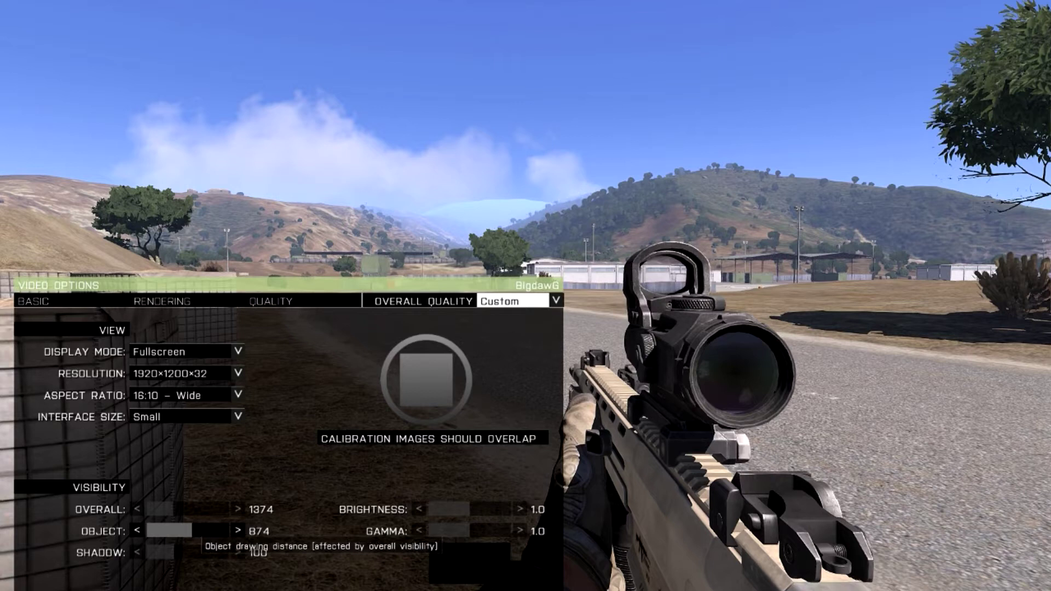
Raise the object visibility in stages to 1374, matching the overall visibility, and set the shadow drawing distance to 102
mouse_move(204, 532)
left_mouse_down()
mouse_move(166, 533)
mouse_move(220, 532)
left_mouse_up()
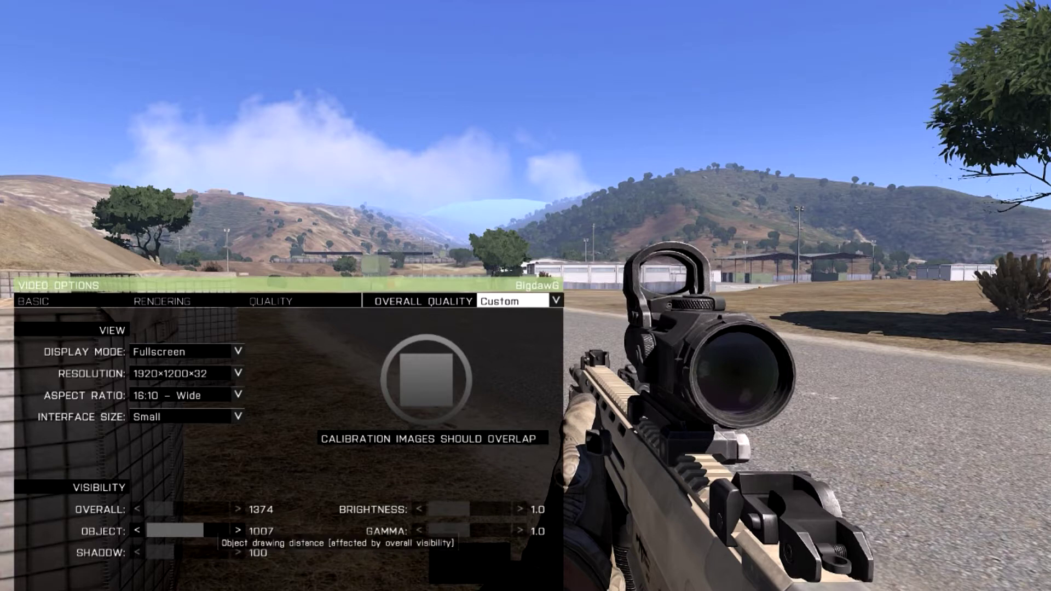
left_click_drag(208, 533, 226, 532)
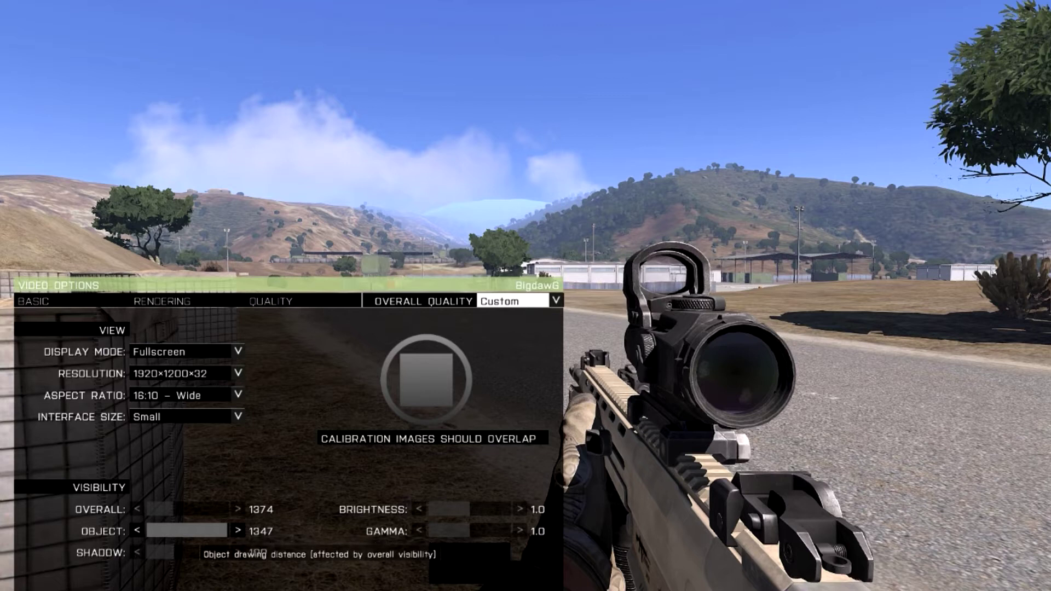
left_click(227, 532)
left_click_drag(228, 535, 236, 534)
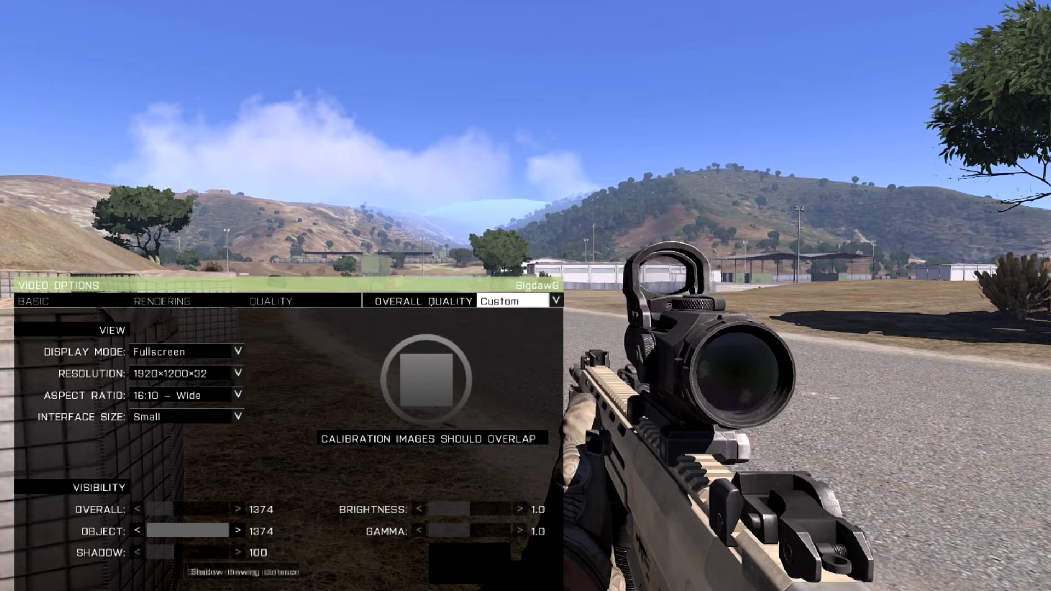
left_click(184, 552)
mouse_move(184, 552)
left_mouse_down()
mouse_move(152, 553)
mouse_move(218, 553)
mouse_move(175, 553)
left_mouse_up()
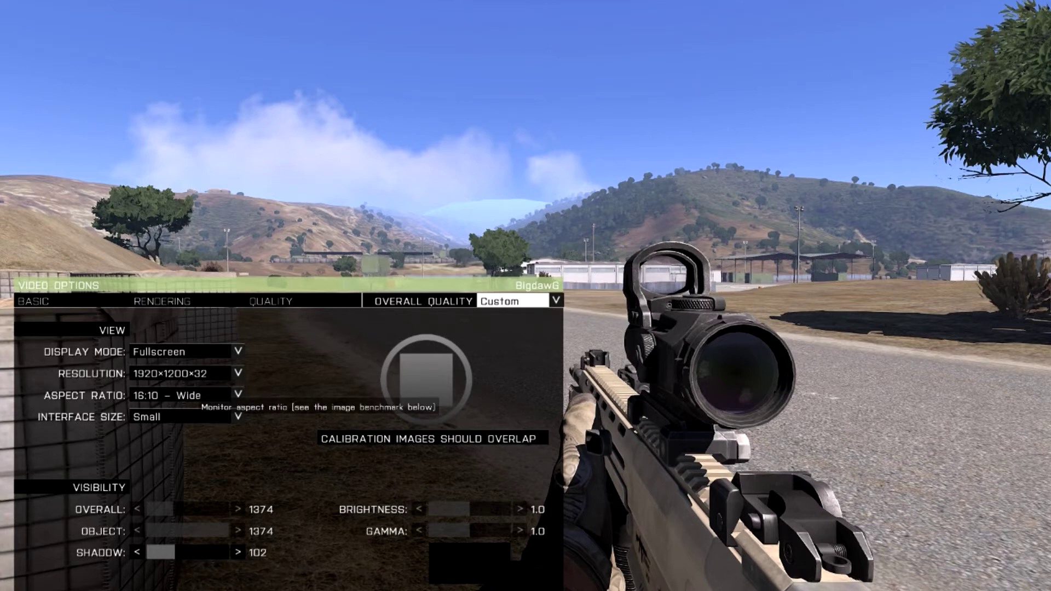
Go to the rendering settings, try VSync enabled, and set it back to Disabled
left_click(162, 301)
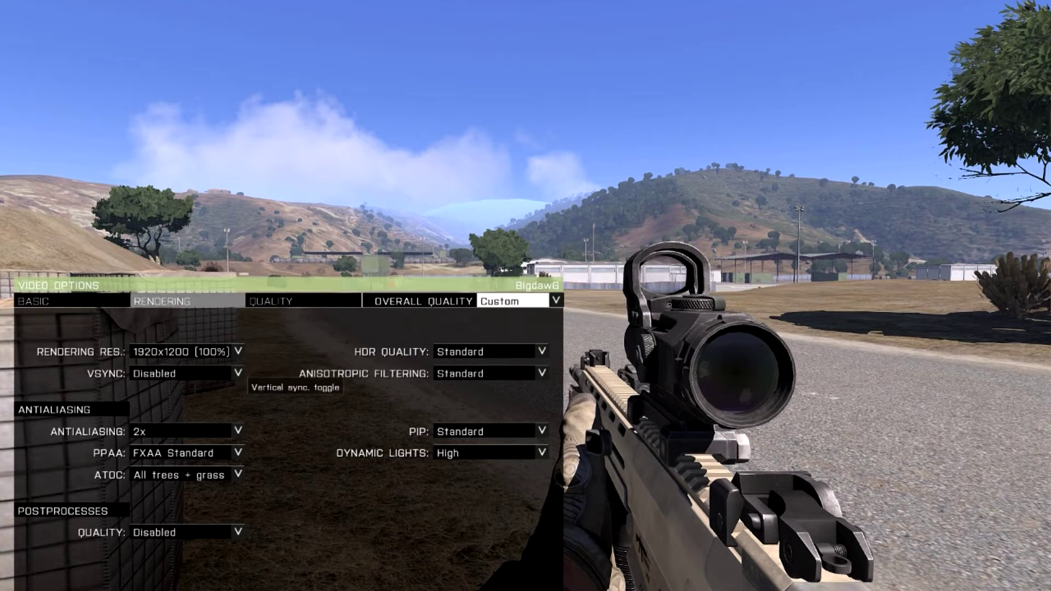
left_click(238, 373)
left_click(238, 374)
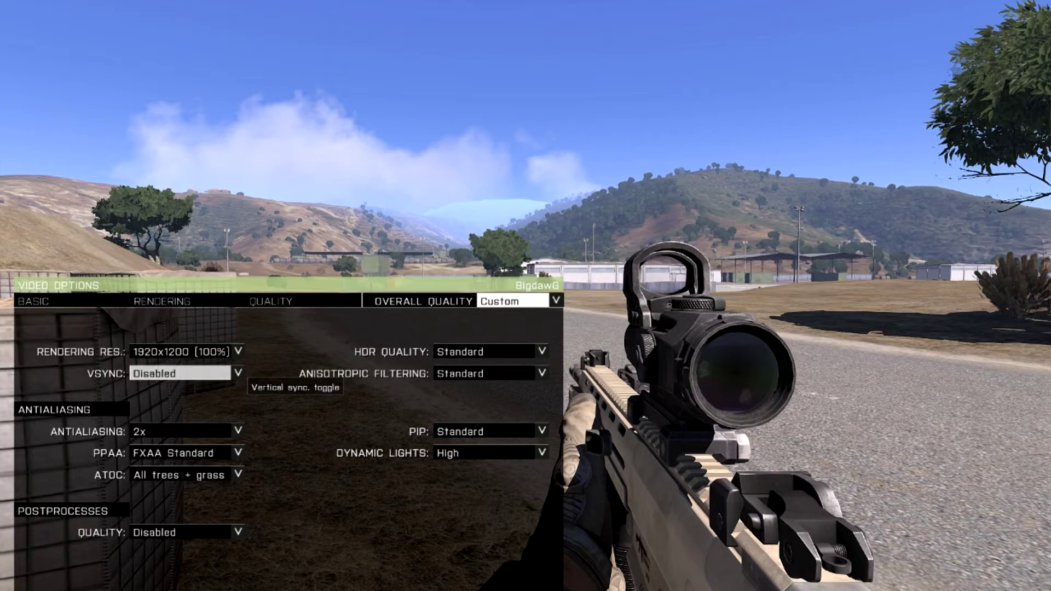
left_click(238, 373)
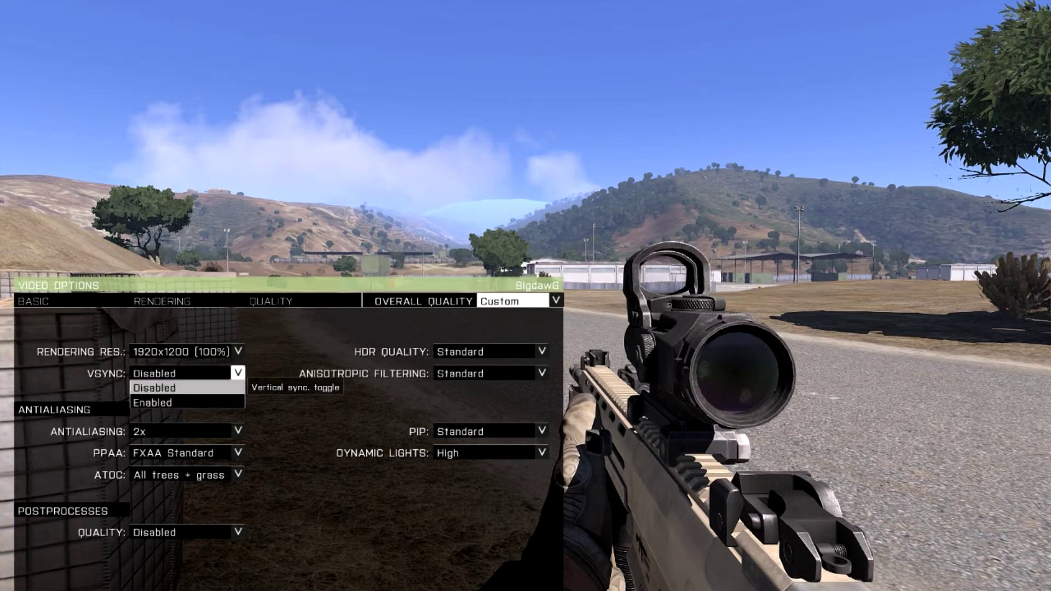
left_click(181, 401)
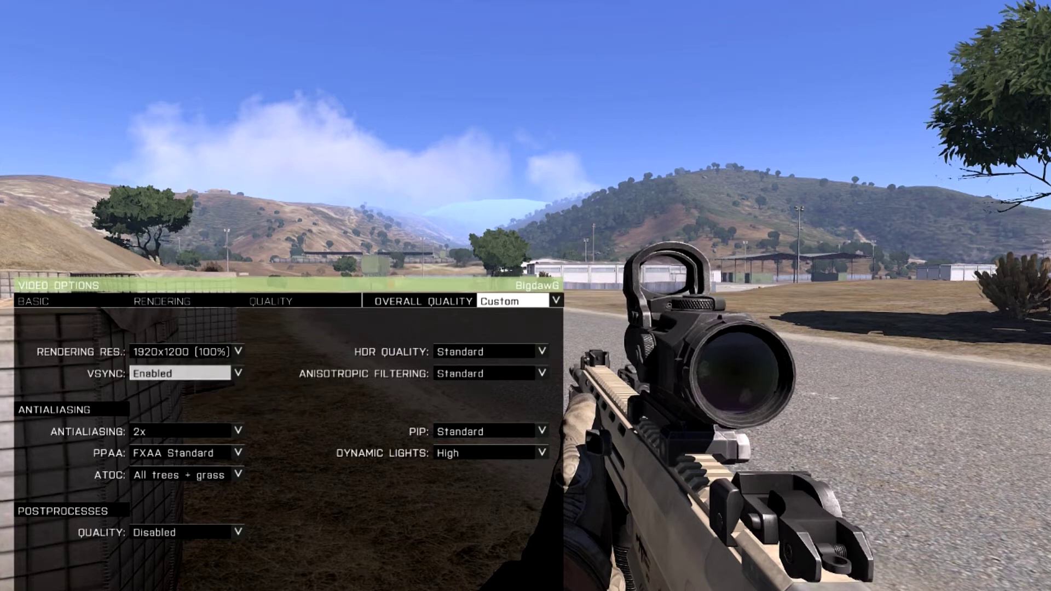
left_click(238, 374)
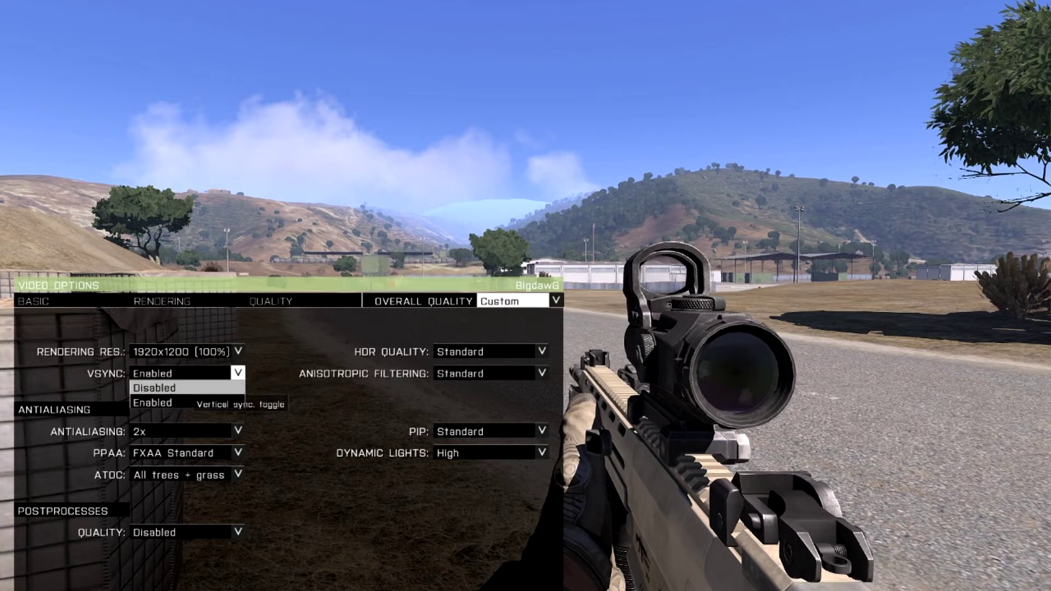
left_click(184, 388)
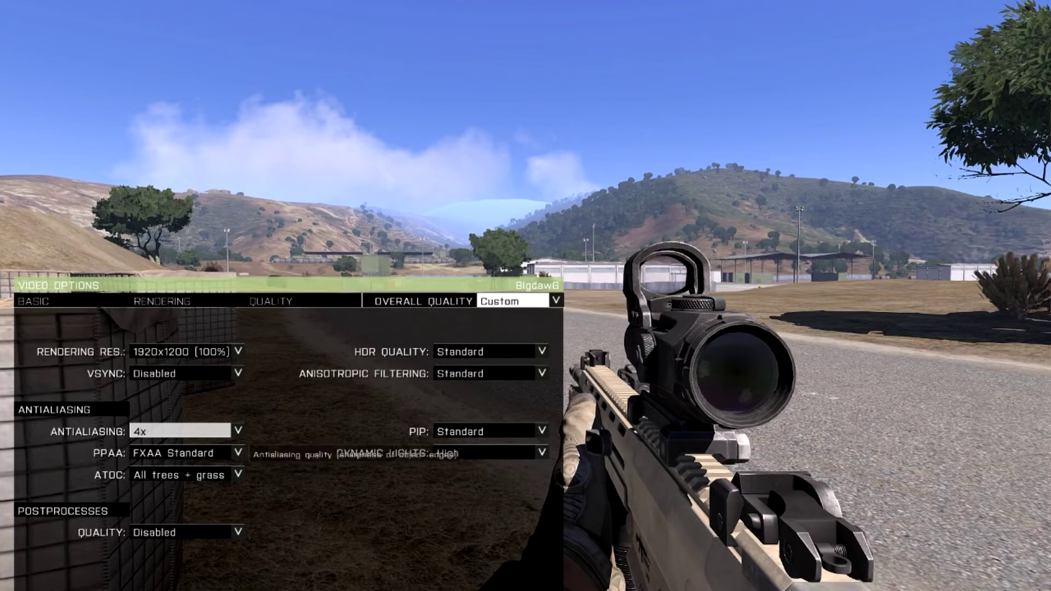
Try antialiasing at 8x and 4x, returning it to 2x after each trial
left_click(235, 432)
left_click(186, 489)
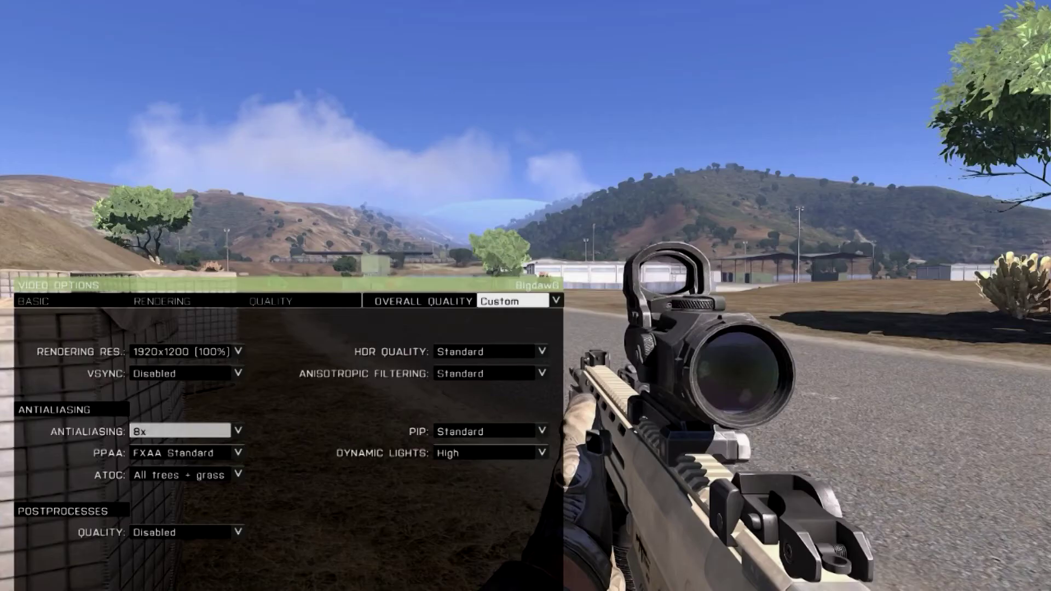
left_click(235, 432)
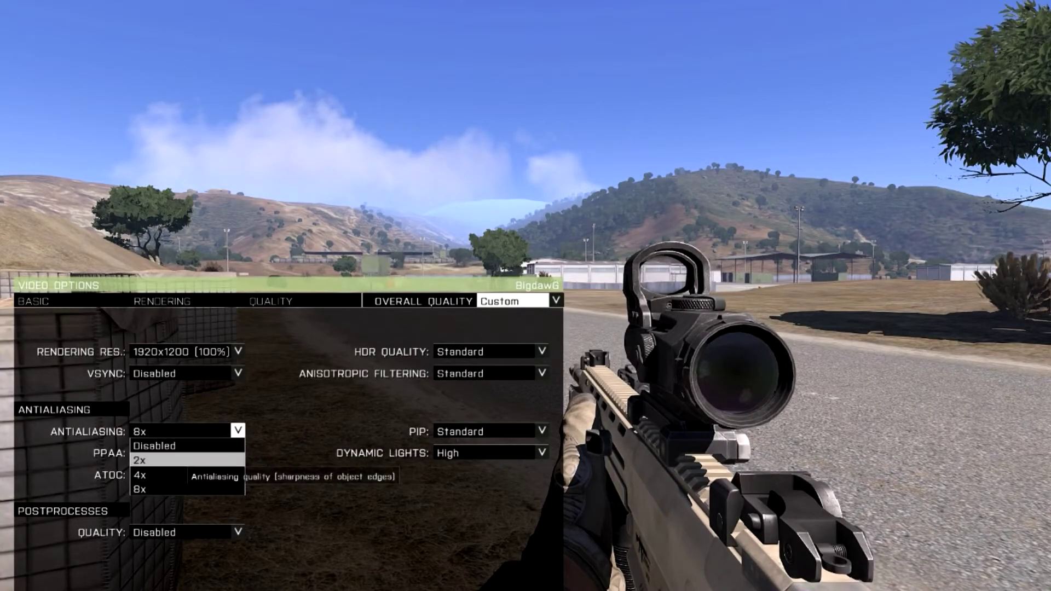
left_click(175, 460)
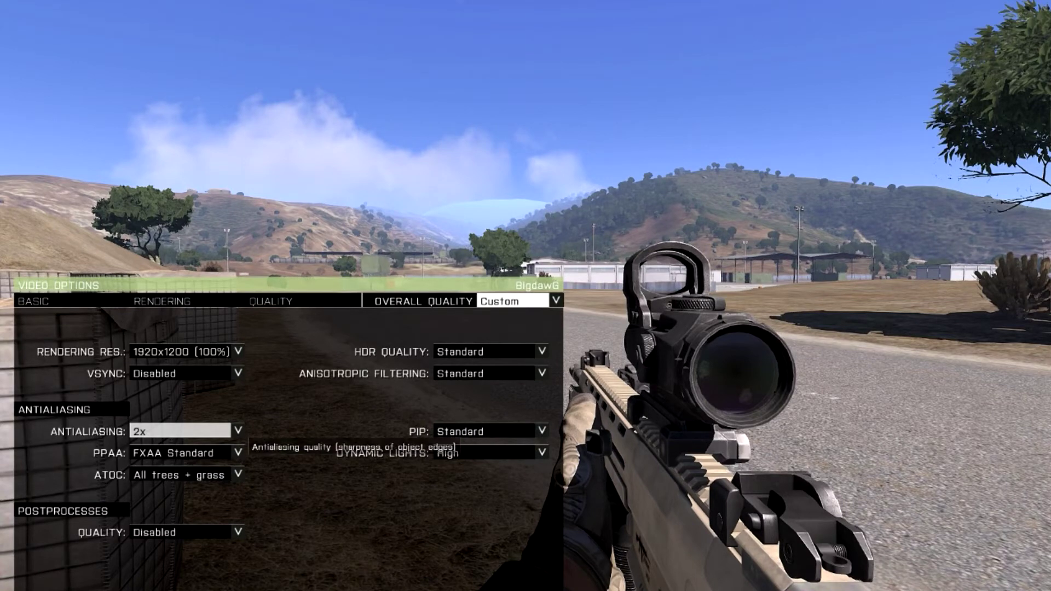
left_click(235, 431)
left_click(175, 474)
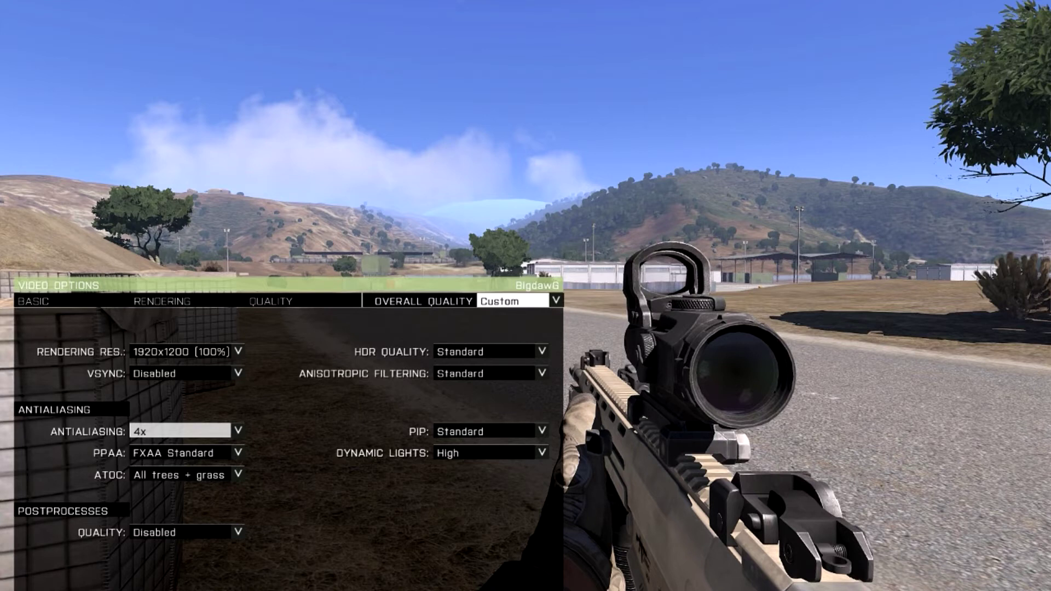
left_click(237, 432)
left_click(175, 460)
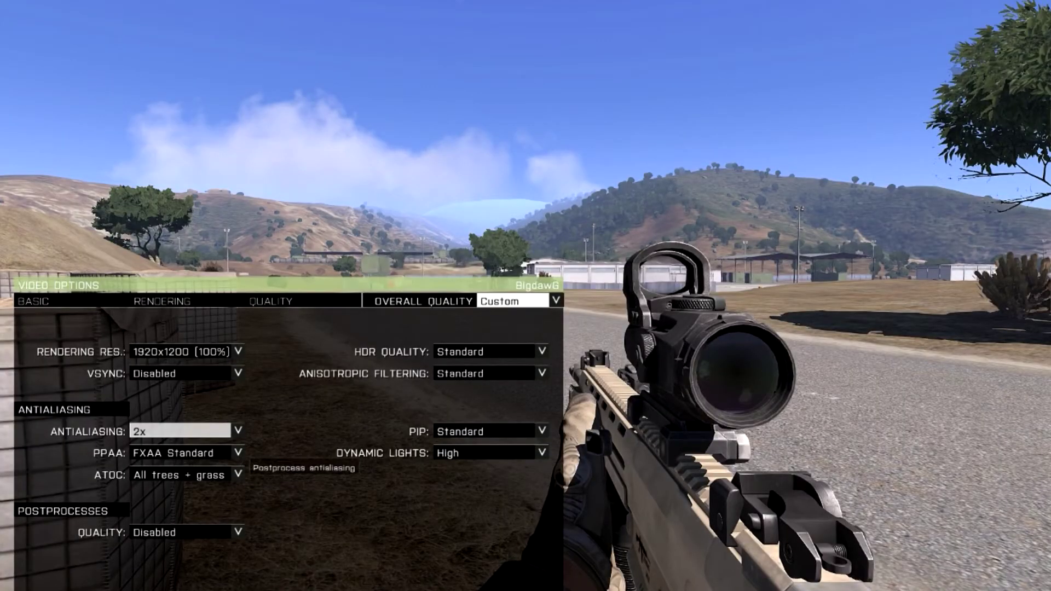
Try the SMAA Standard and FXAA High postprocess antialiasing modes, returning PPAA to FXAA Standard after each
left_click(237, 453)
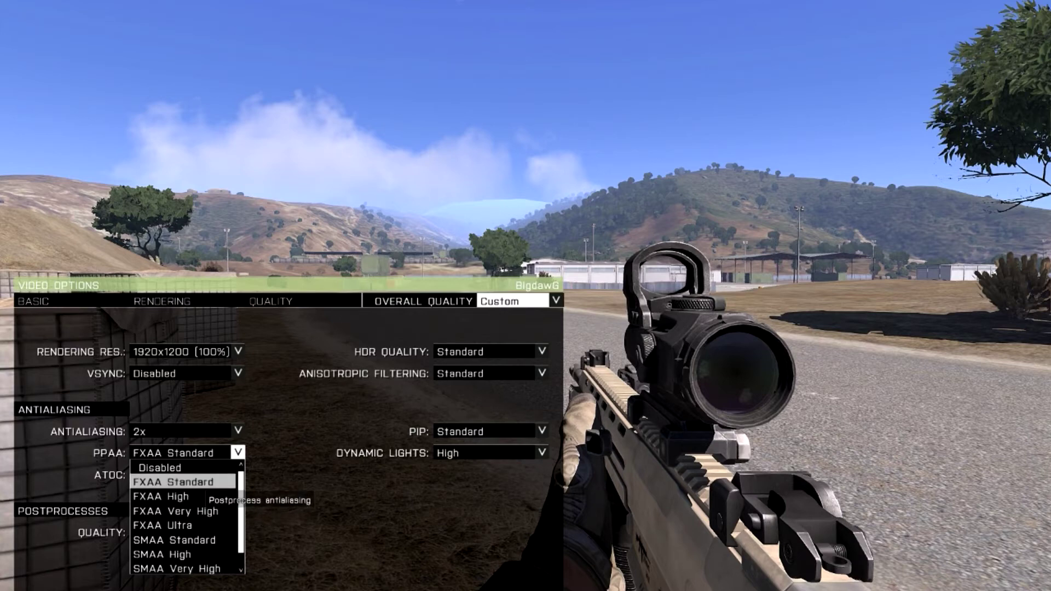
left_click(197, 482)
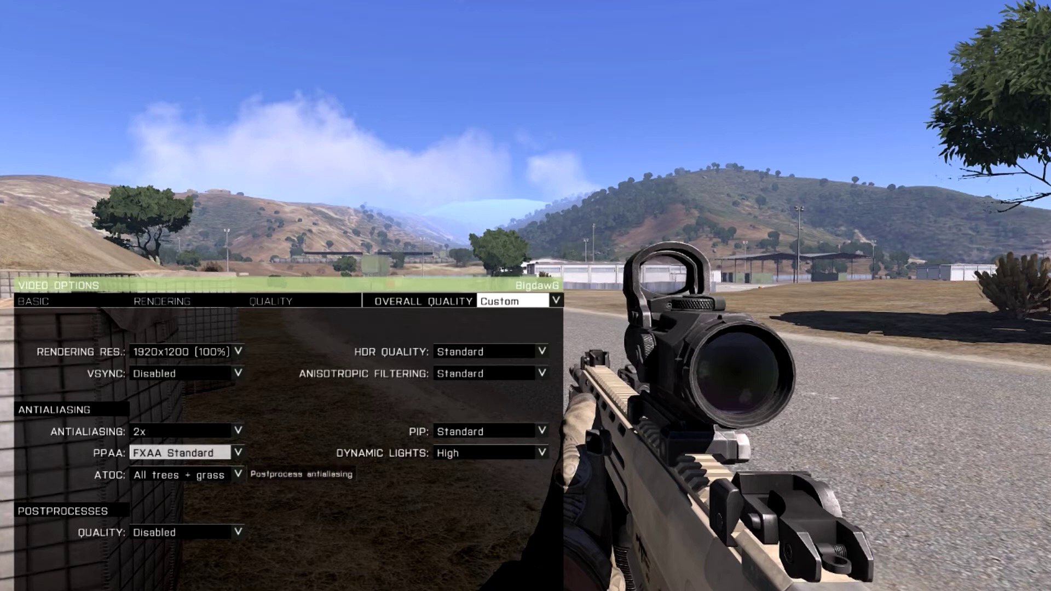
left_click(238, 453)
left_click(174, 540)
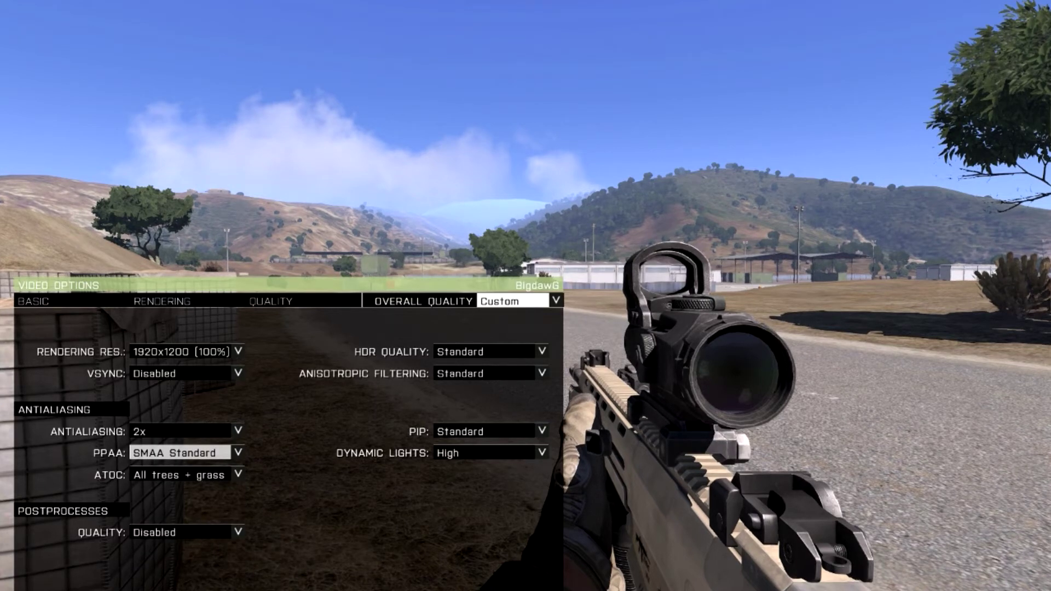
left_click(238, 453)
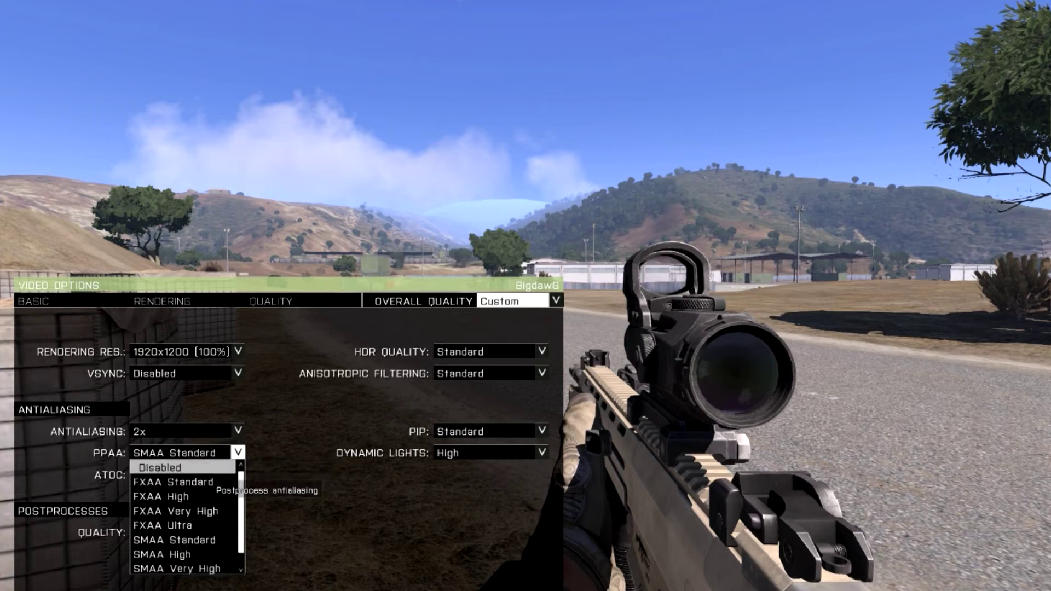
left_click(181, 482)
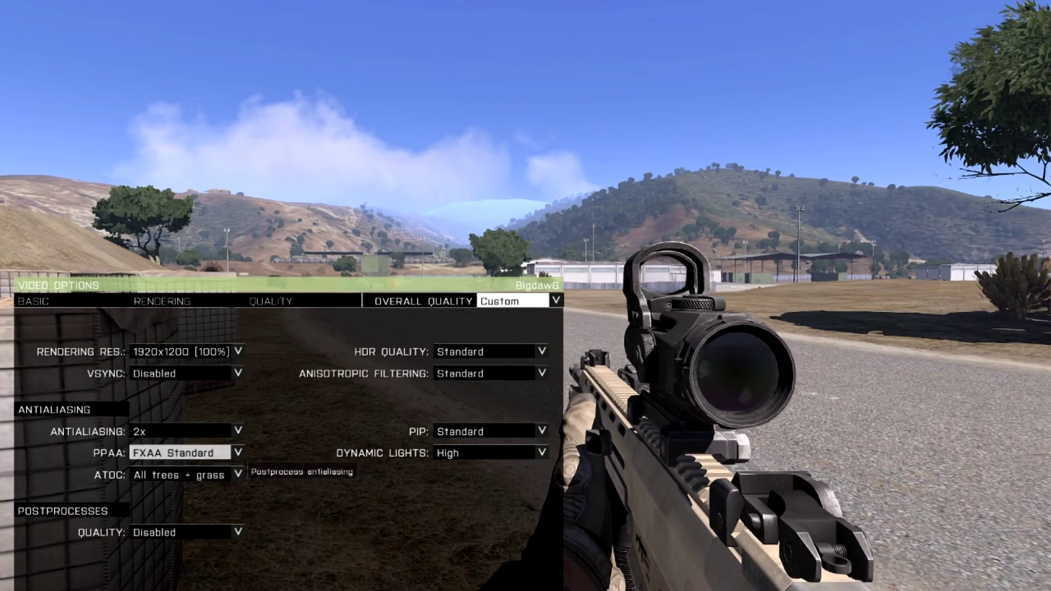
left_click(238, 453)
left_click(205, 496)
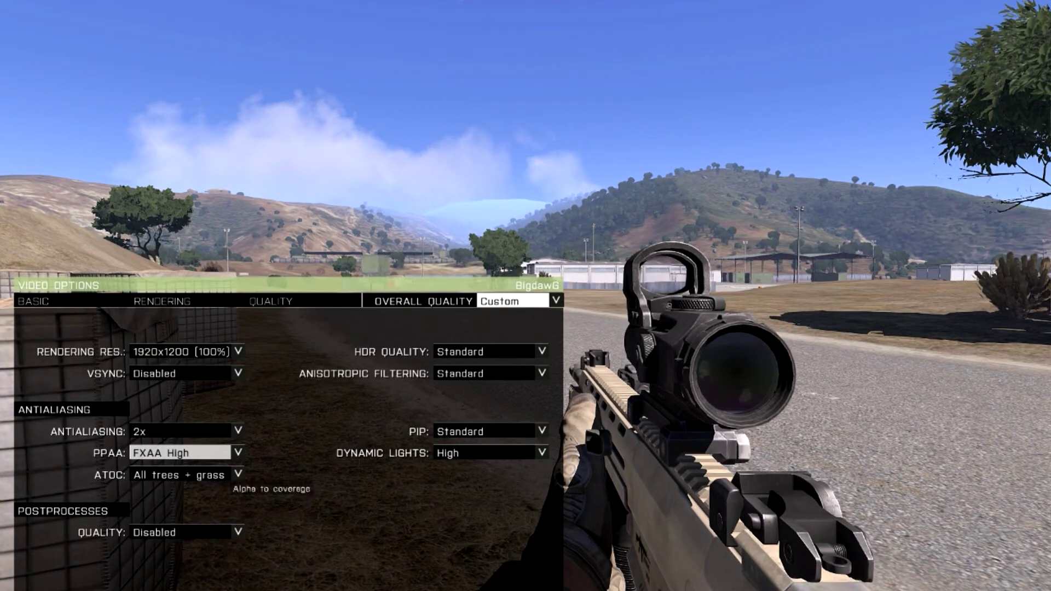
left_click(238, 453)
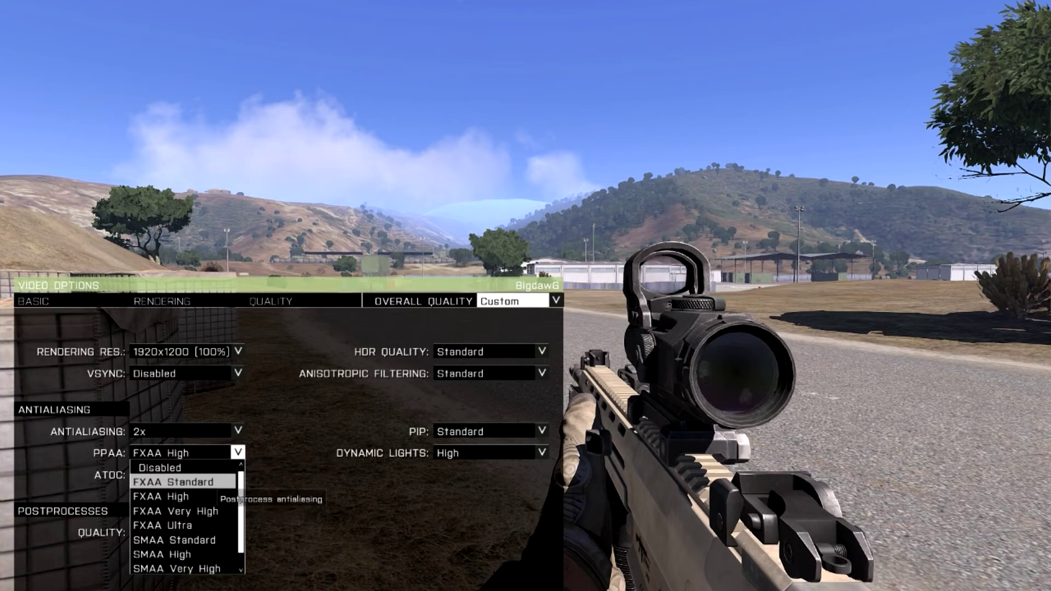
left_click(181, 482)
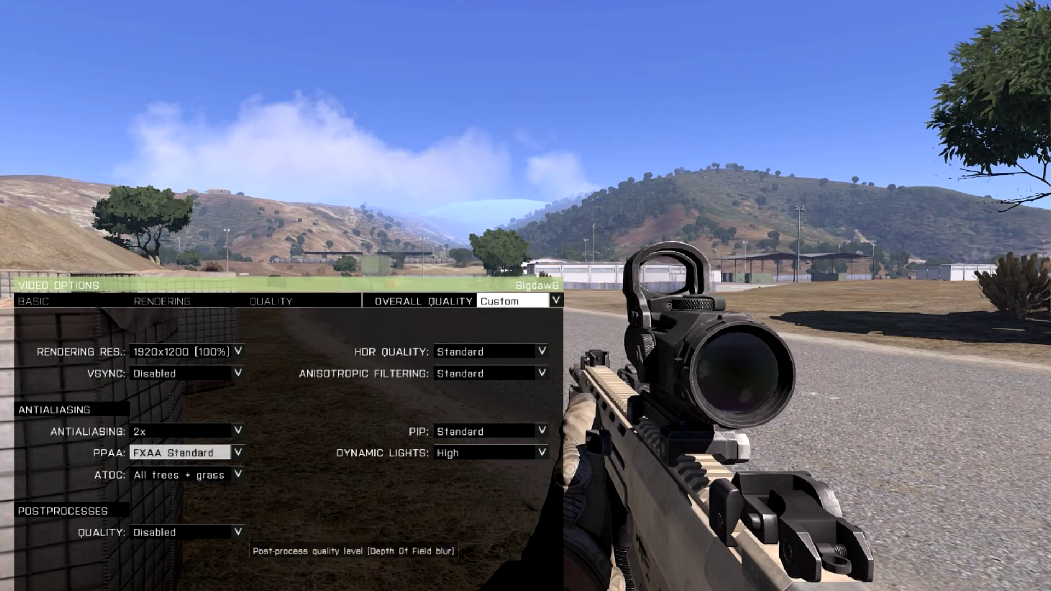
Try the postprocess quality at Normal and Very high, and set it back to Disabled
left_click(238, 533)
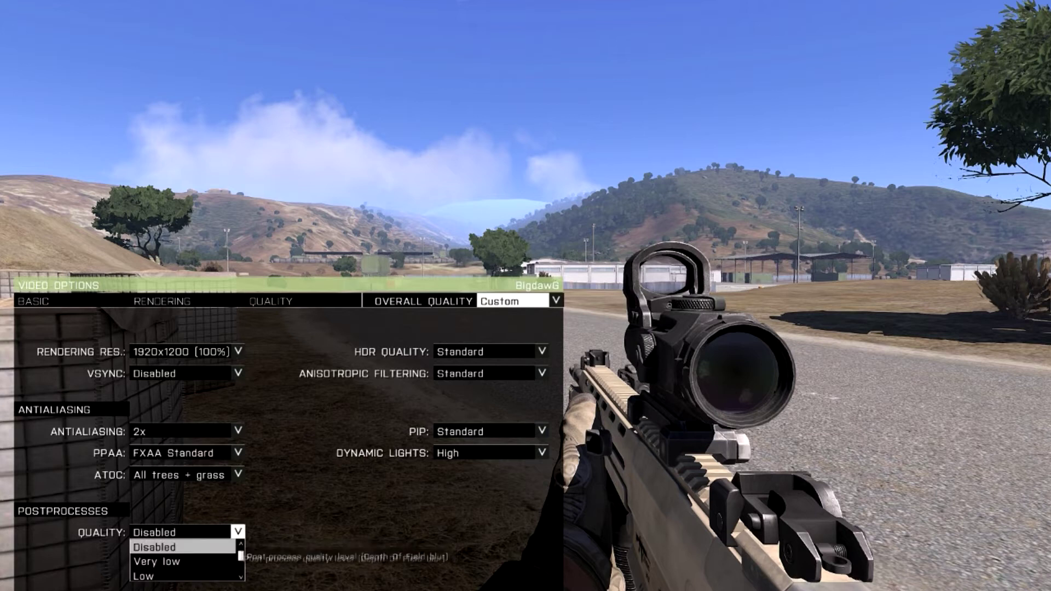
scroll(186, 561, "down", 3)
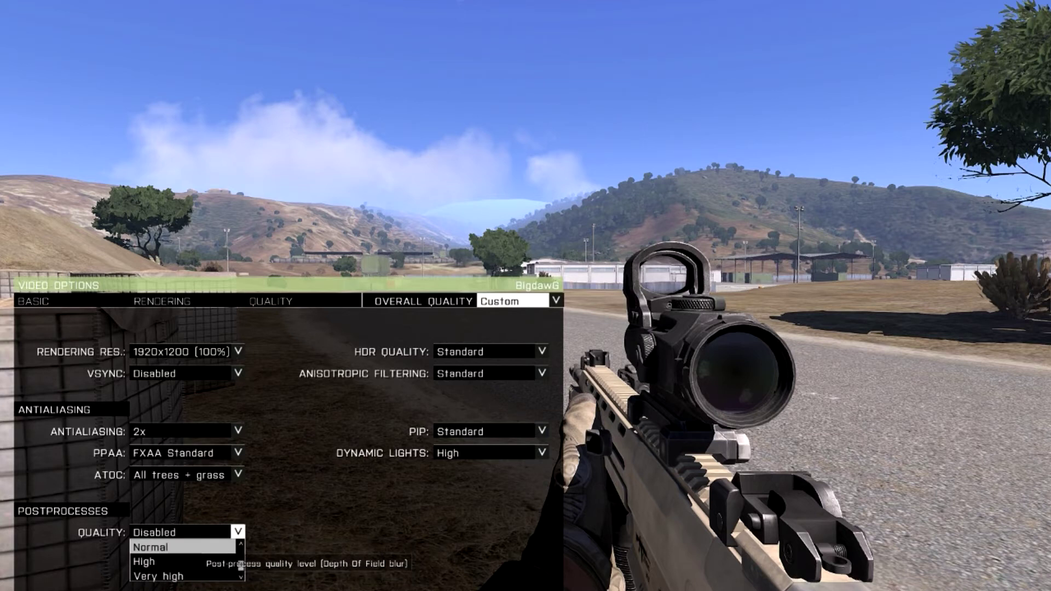
left_click(164, 548)
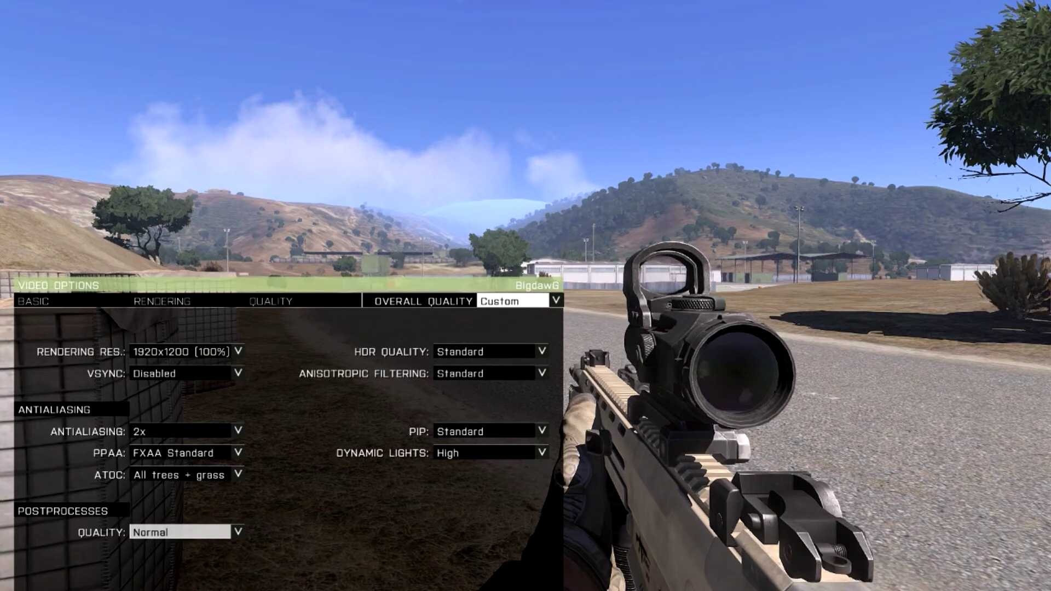
left_click(224, 532)
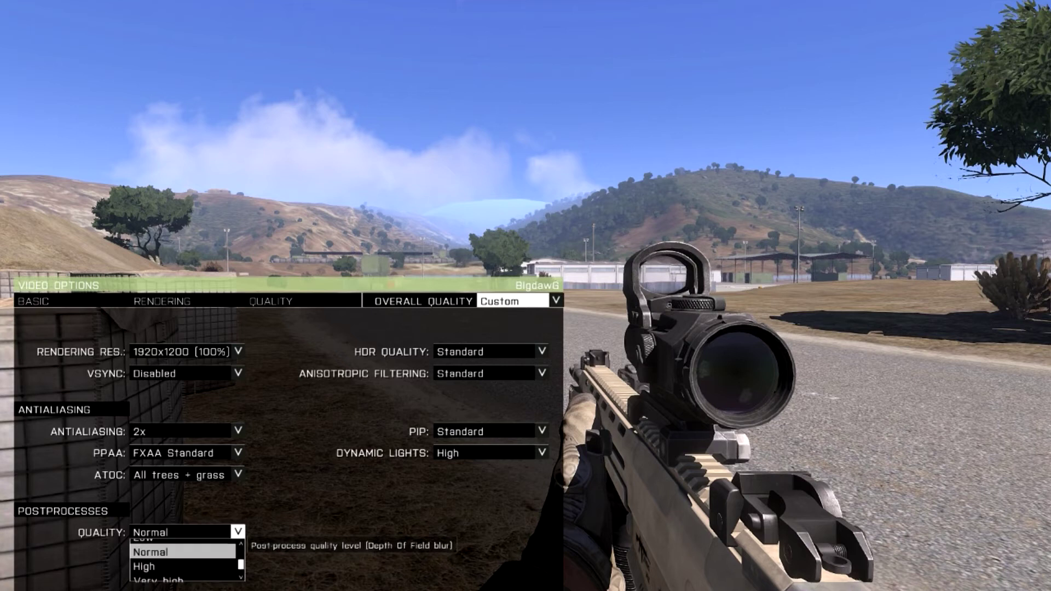
left_click(158, 576)
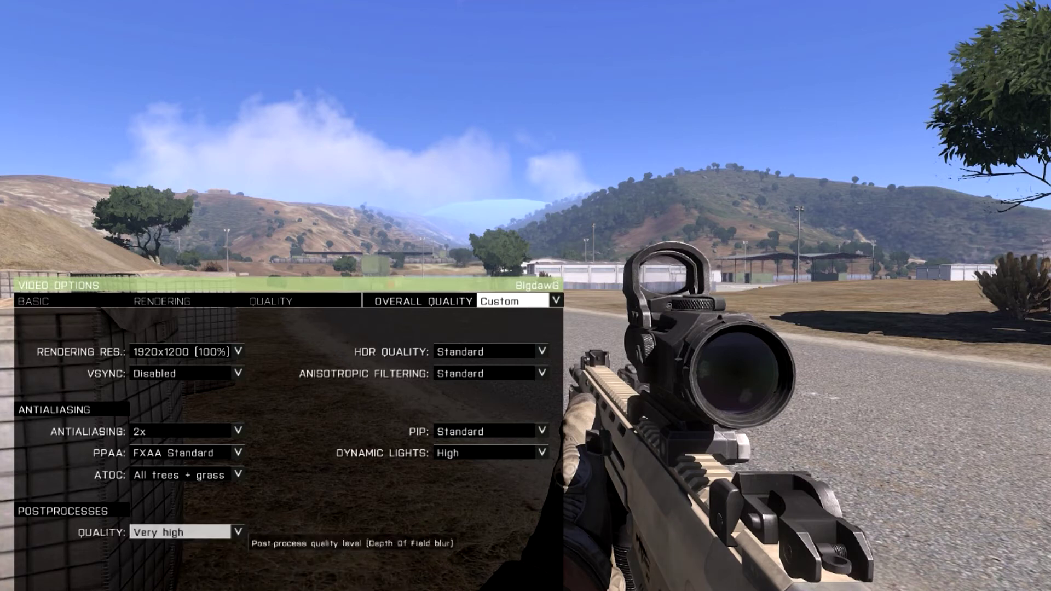
left_click(237, 532)
scroll(231, 553, "up", 3)
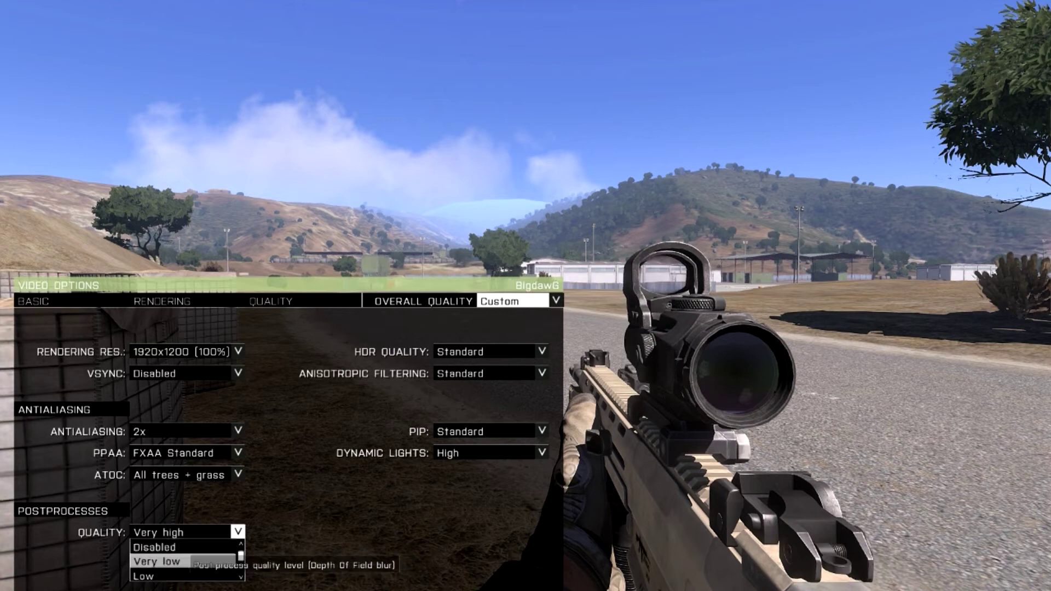
left_click(187, 549)
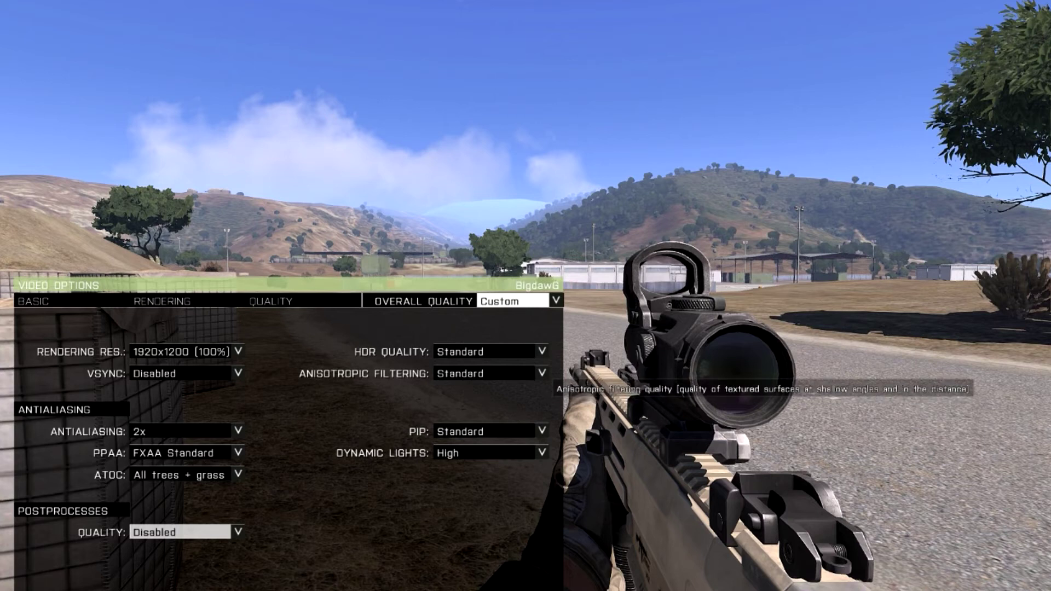
Compare the Low and Standard HDR quality levels and leave HDR quality set to Low
left_click(541, 351)
left_click(492, 363)
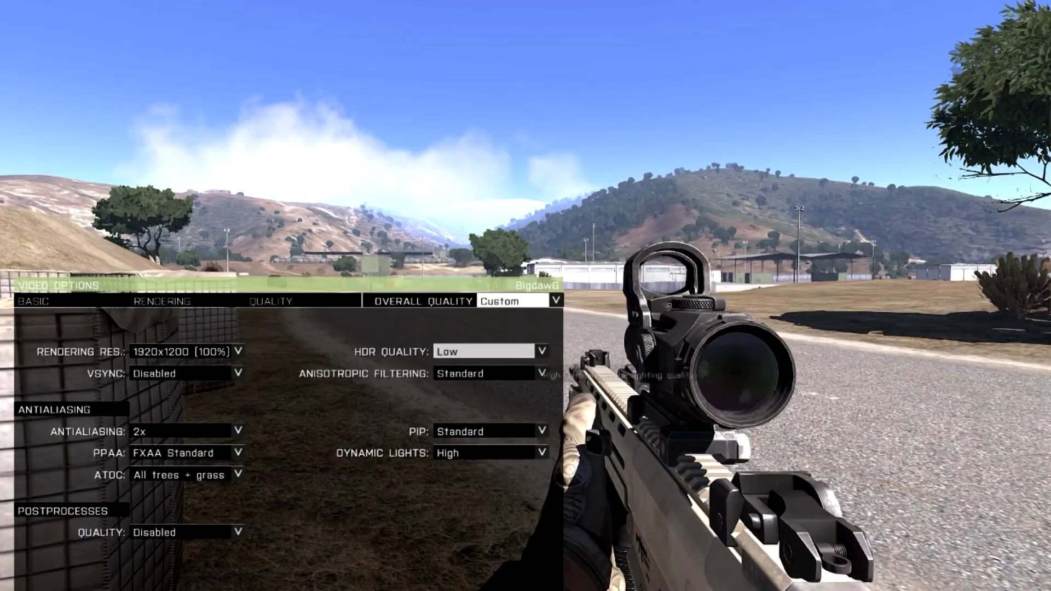
left_click(541, 351)
left_click(515, 377)
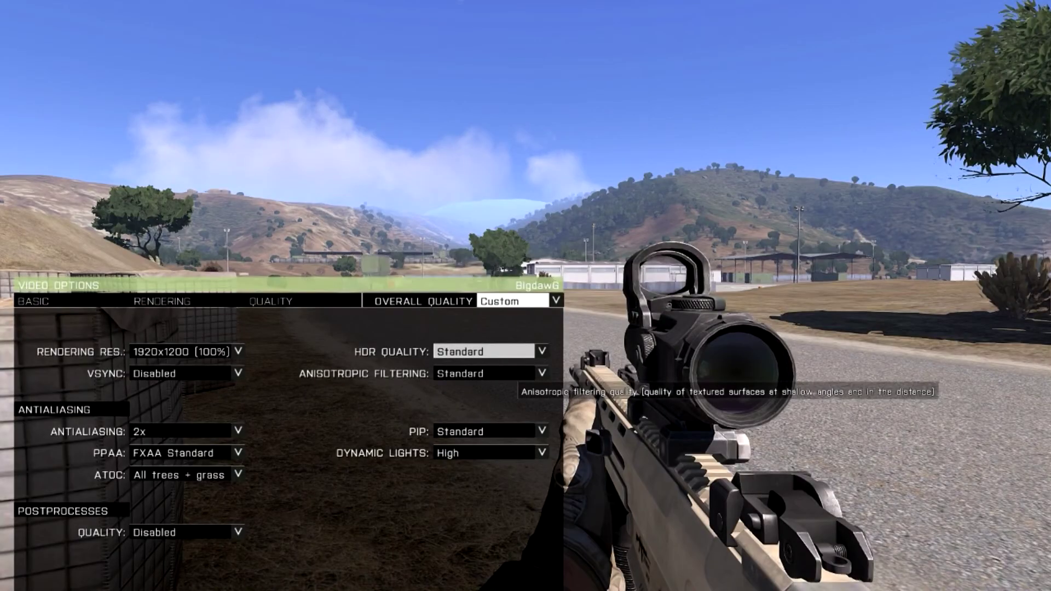
left_click(541, 352)
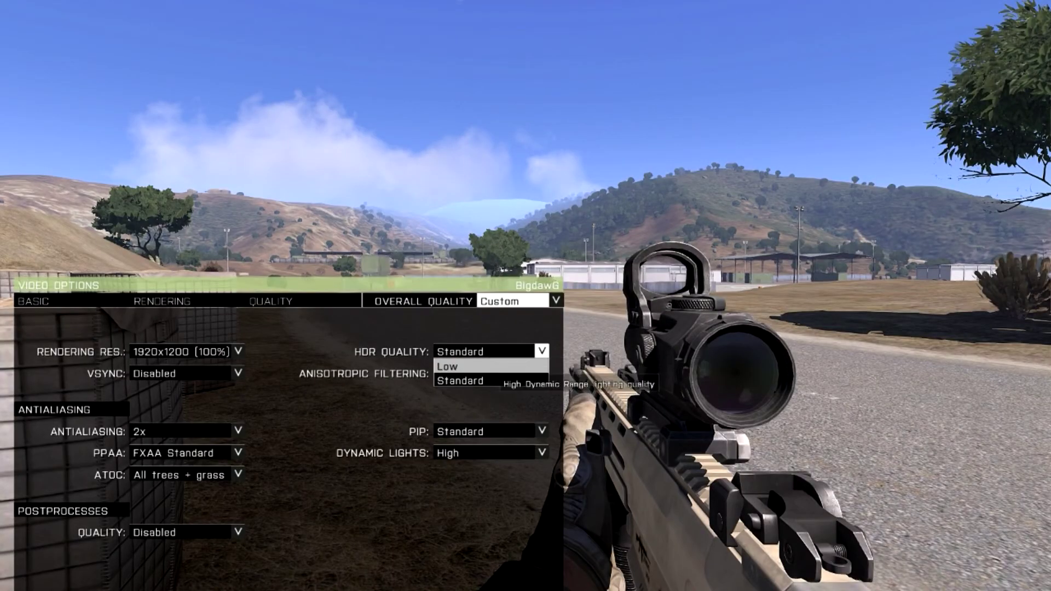
left_click(493, 363)
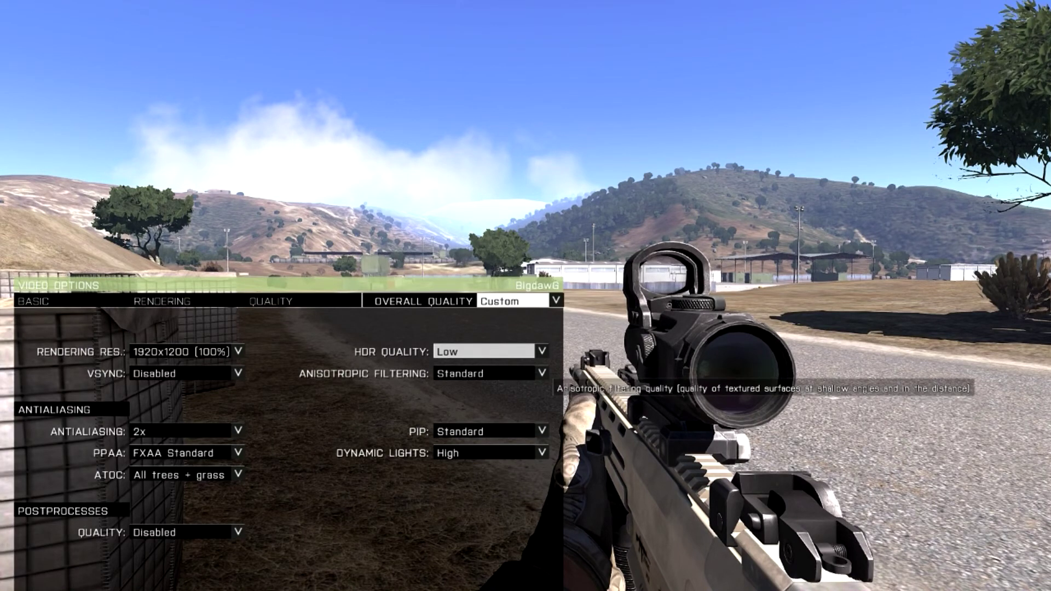
Try anisotropic filtering at Very High, and set it back to Standard
left_click(541, 373)
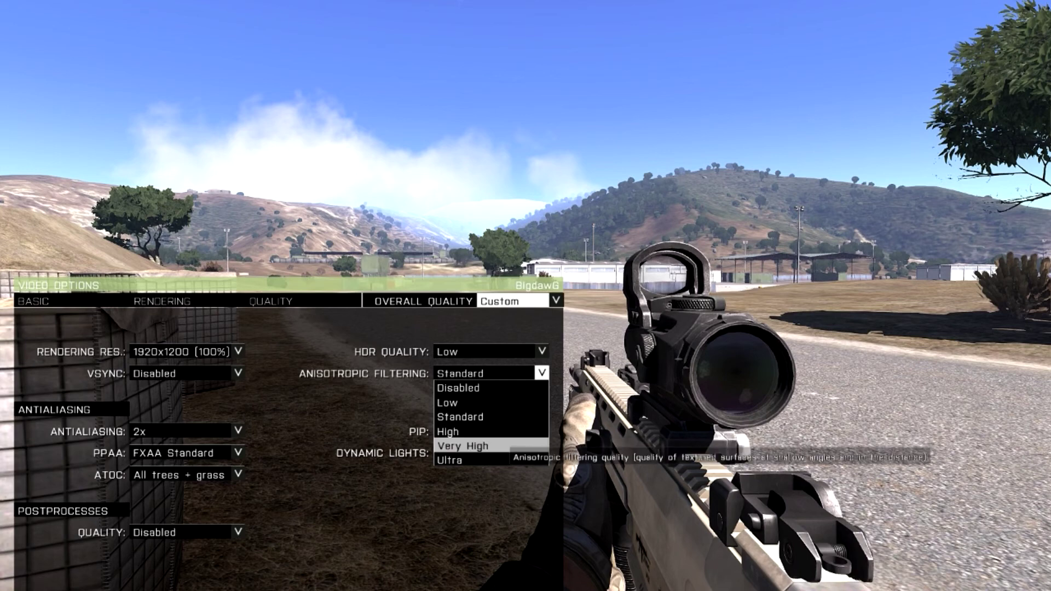
left_click(493, 443)
left_click(540, 373)
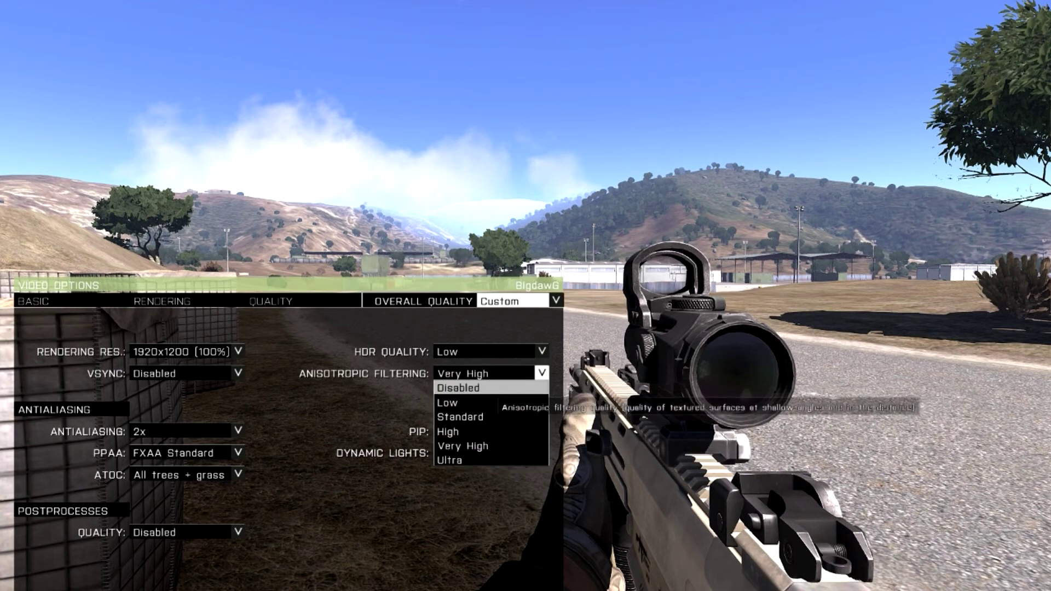
left_click(460, 416)
Set HDR quality to Standard and bring up the texture, objects, terrain, cloud, shadow and particles quality settings
left_click(541, 351)
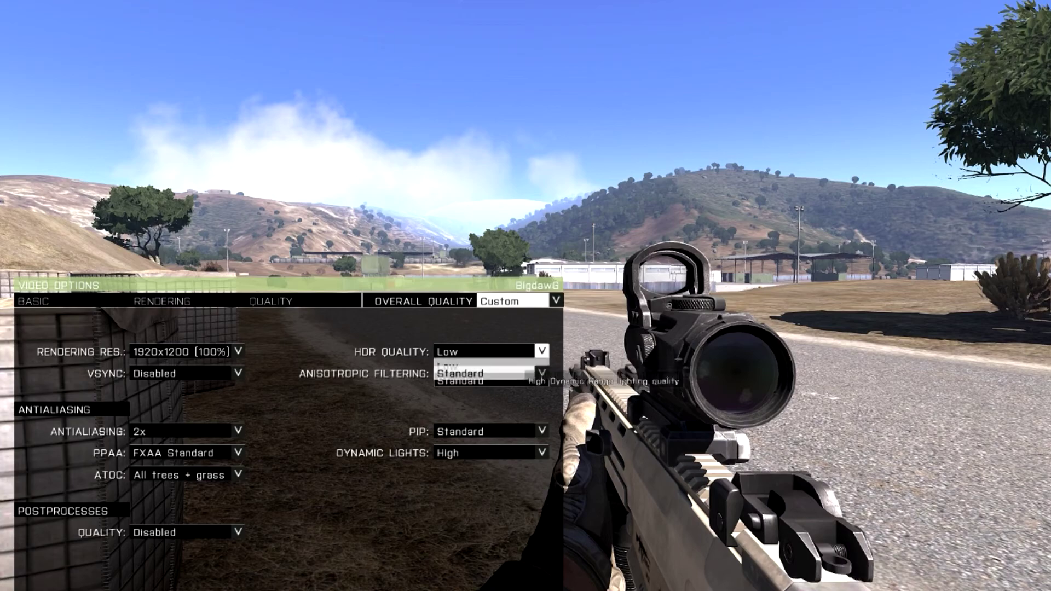
left_click(460, 373)
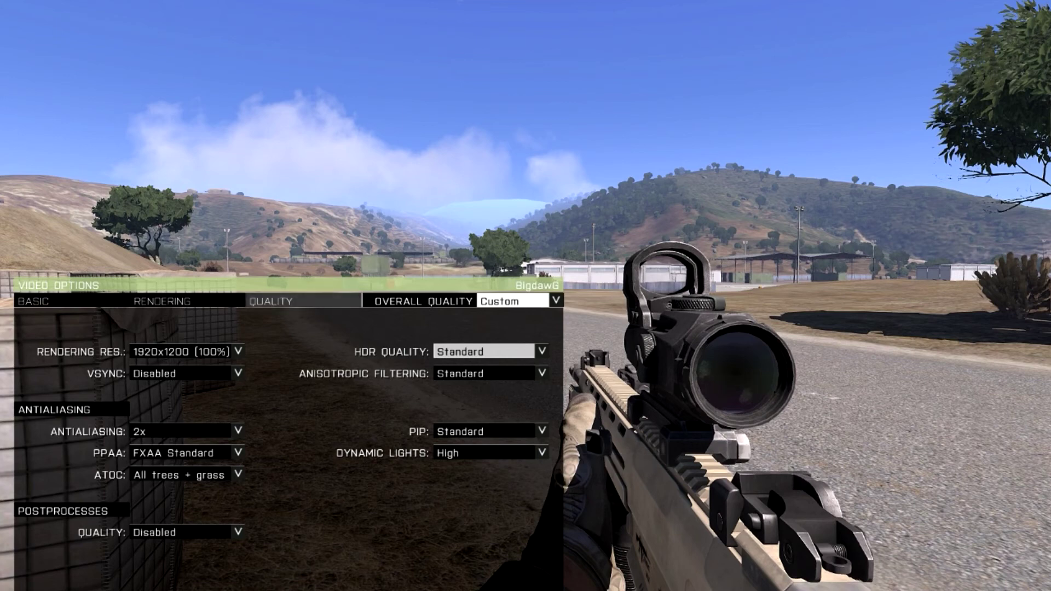
left_click(271, 301)
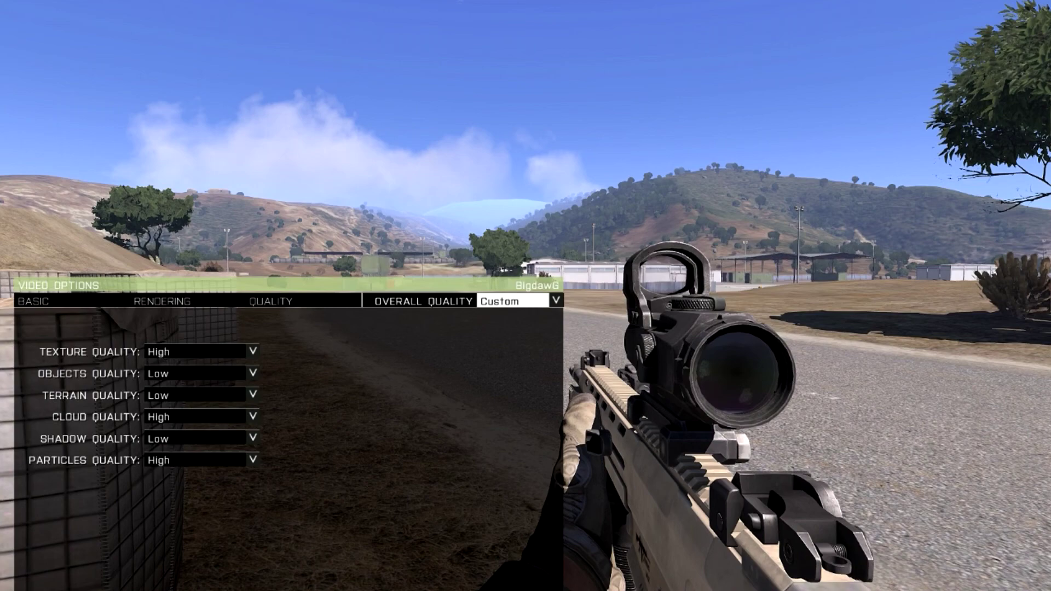
Leave the video options, resume the paused scenario and move forward along the road
key("Escape")
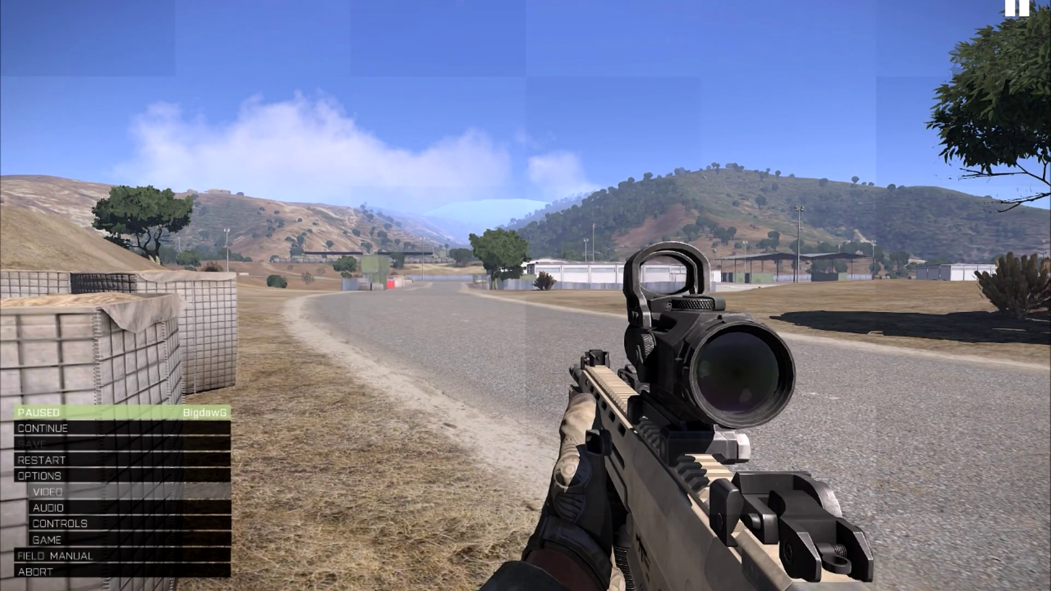
key("Escape")
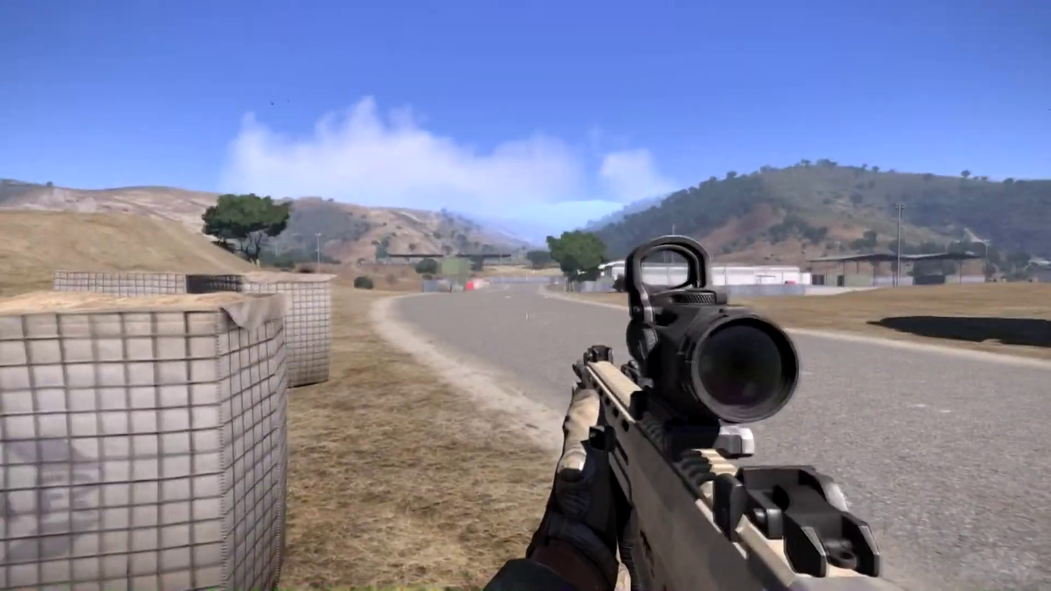
key("w")
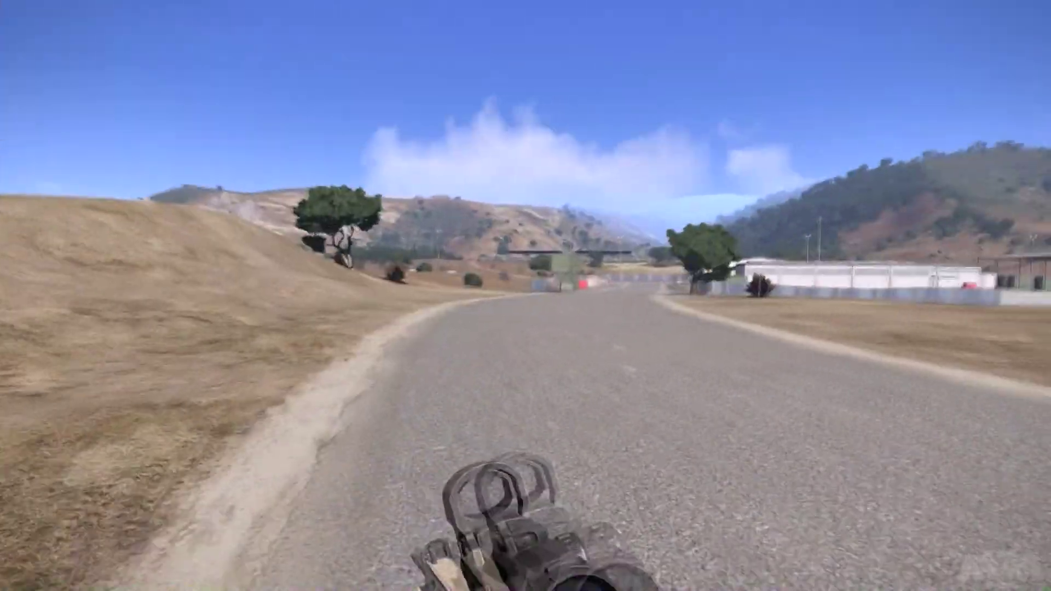